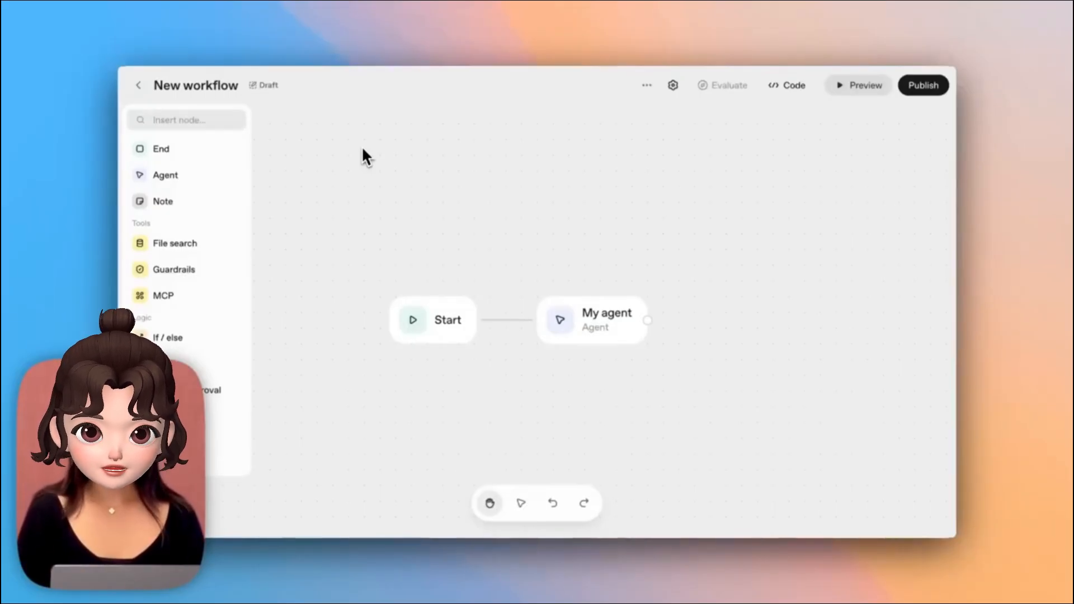
Check the Start node's inputs and rename the existing My agent node as "Classifier".
{"action": "left_click", "coordinate": [428, 321]}
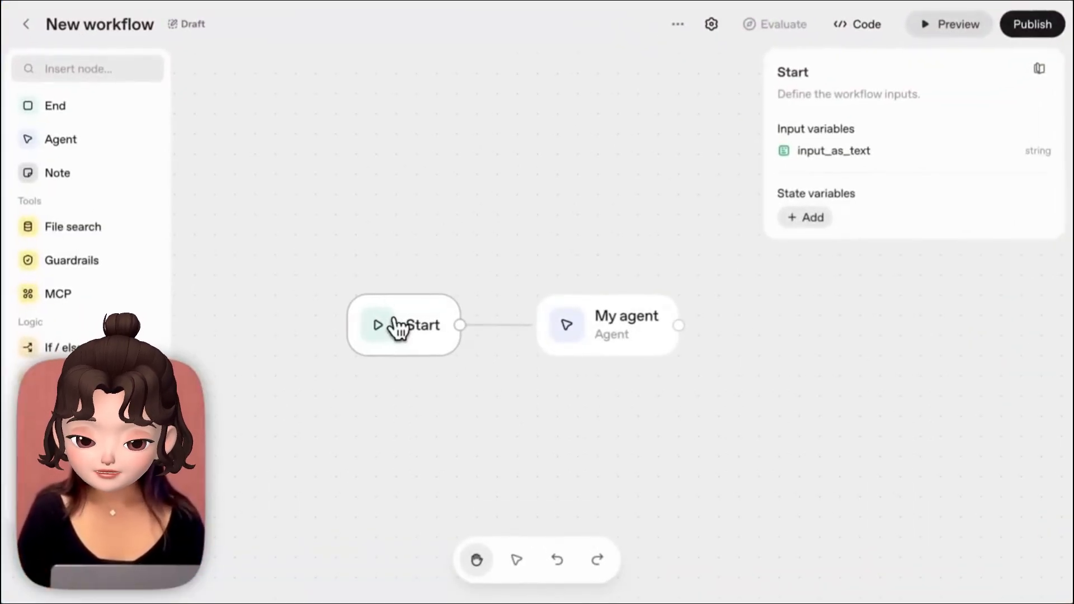
{"action": "left_click", "coordinate": [581, 249]}
{"action": "left_click", "coordinate": [633, 337]}
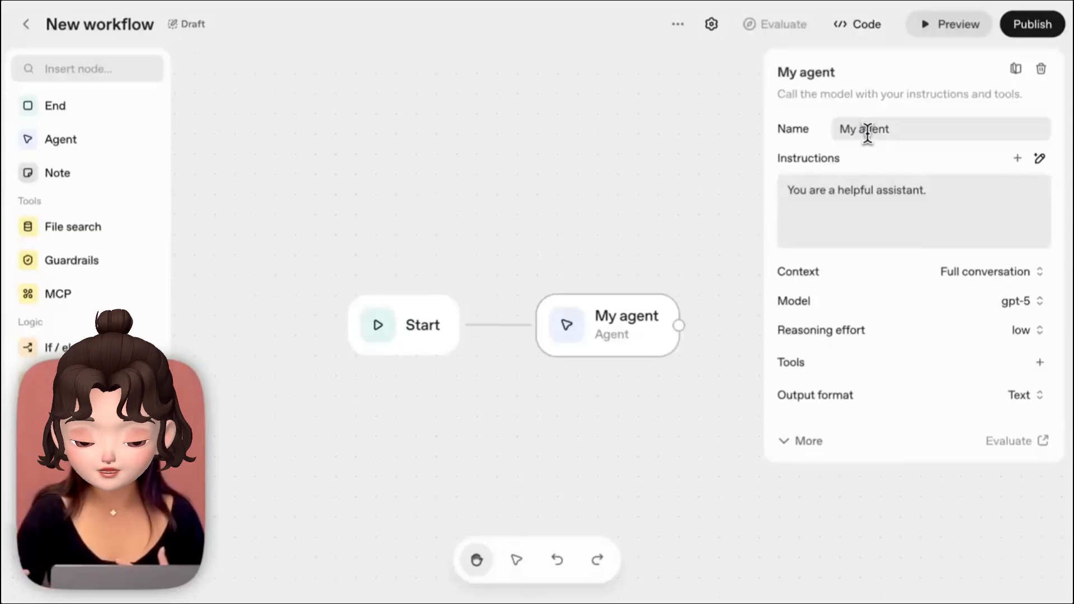
{"action": "triple_click", "coordinate": [867, 134]}
{"action": "type", "text": "Classifier"}
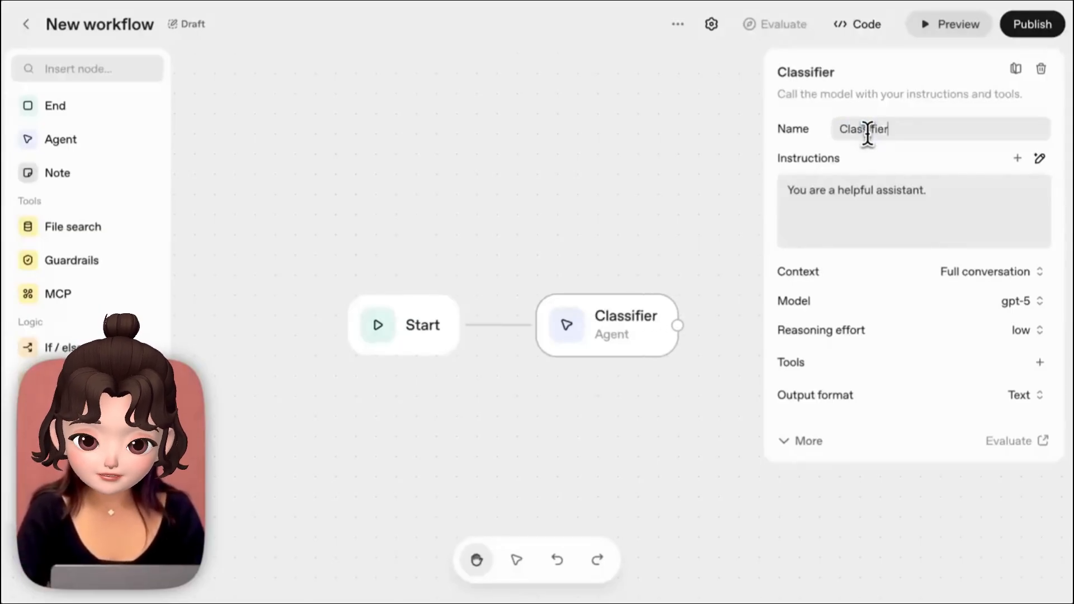
Set the Classifier's instructions to "You are a helpful travel assistant for classifying whether a message is about an itinerary or a flight.".
{"action": "left_click", "coordinate": [877, 192]}
{"action": "type", "text": "trave"}
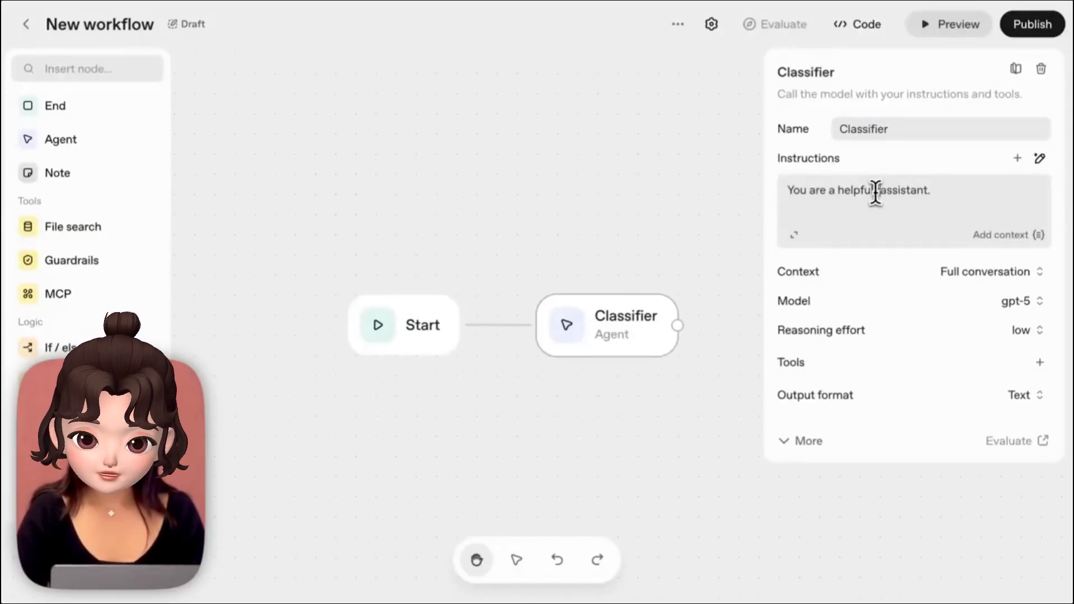
{"action": "type", "text": "l "}
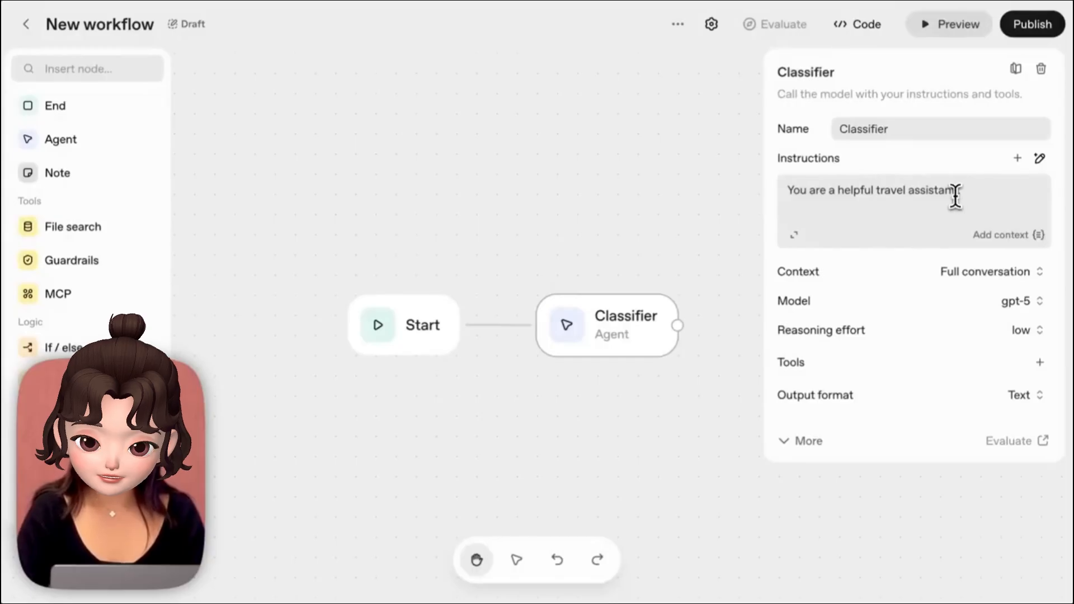
{"action": "type", "text": "hether a message is about an itine"}
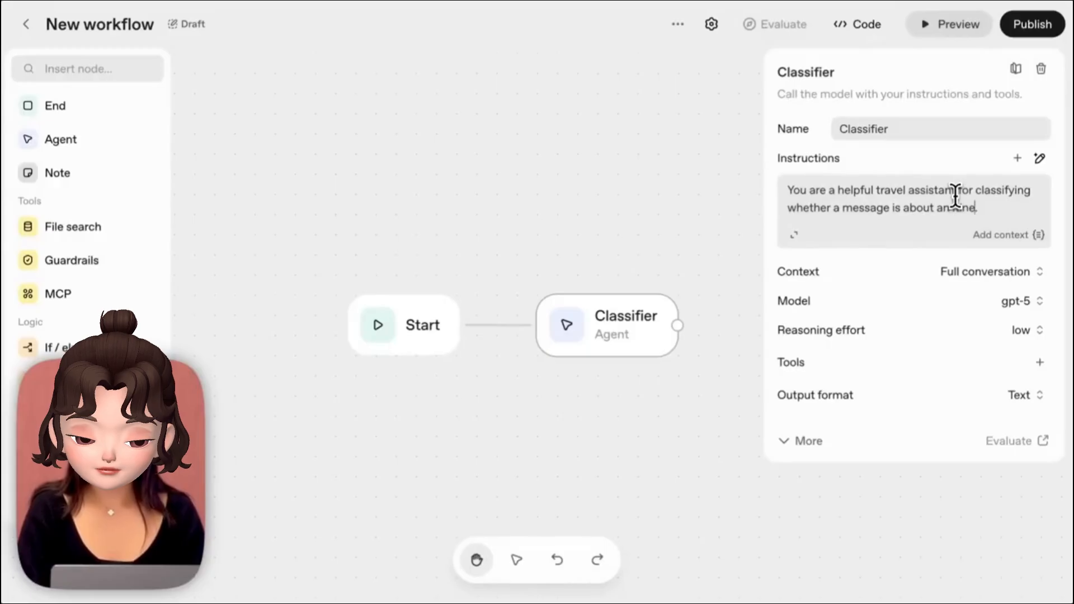
{"action": "type", "text": "ht."}
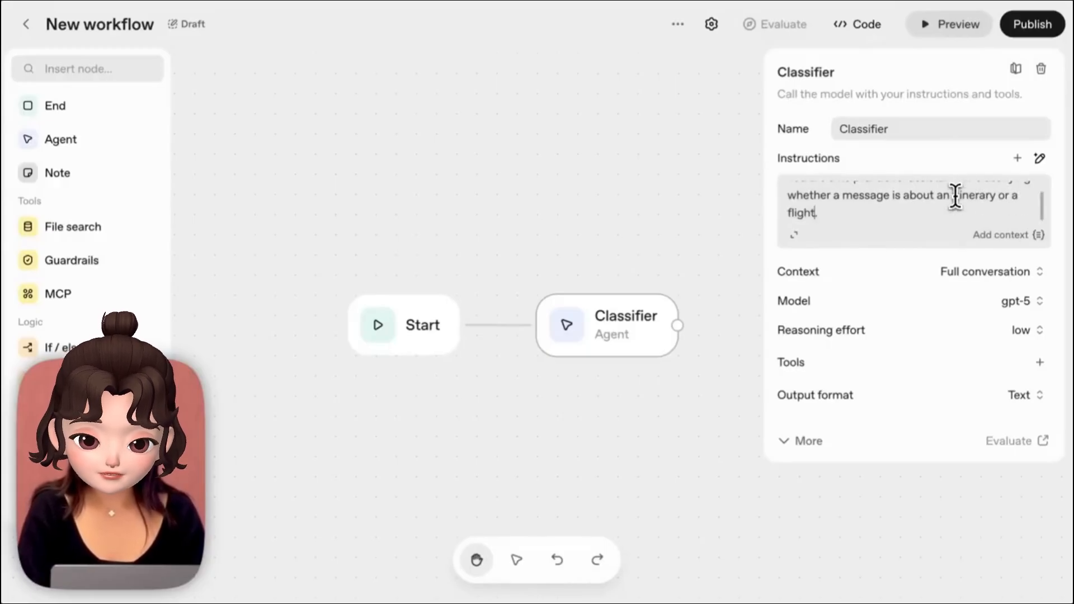
Set the Classifier's output format to JSON and open its response schema for editing.
{"action": "left_click", "coordinate": [1037, 398]}
{"action": "left_click", "coordinate": [1010, 457]}
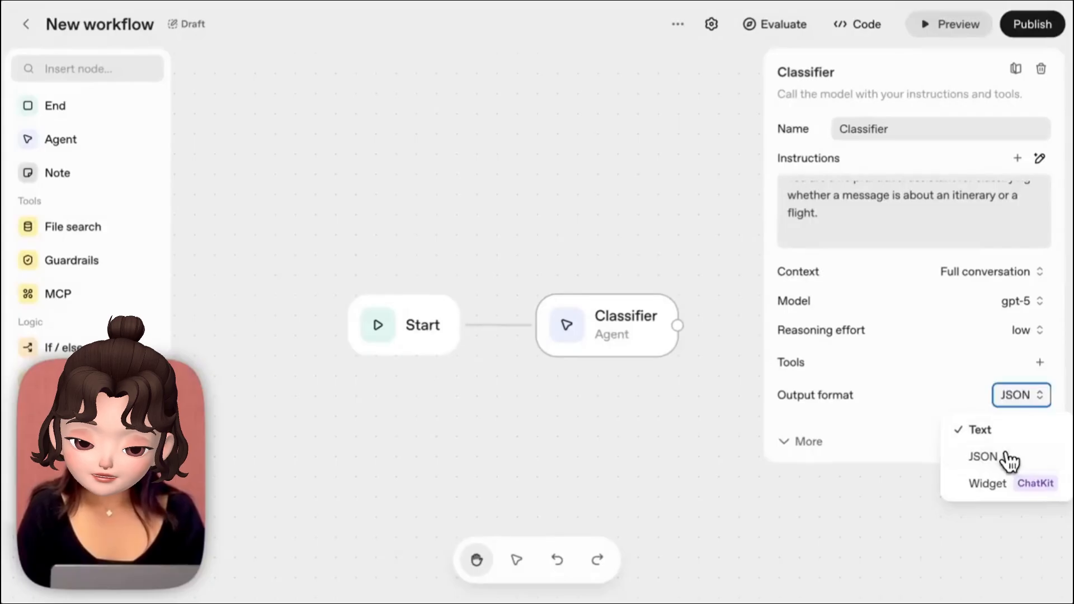
{"action": "left_click", "coordinate": [844, 428]}
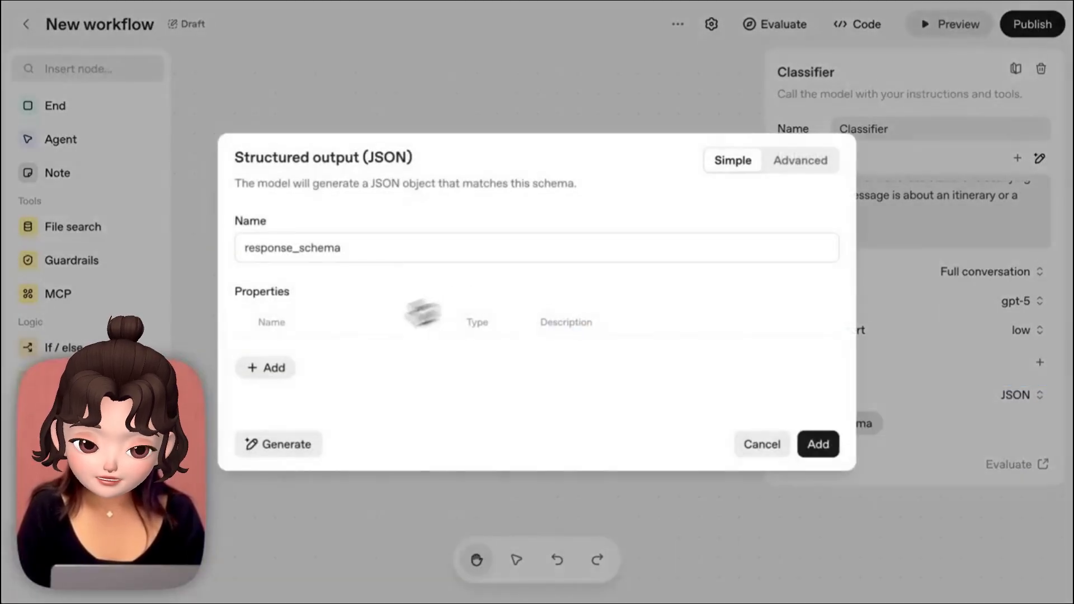
Add a property named "classification" to the response schema and make its type enum.
{"action": "left_click", "coordinate": [275, 367]}
{"action": "type", "text": "c"}
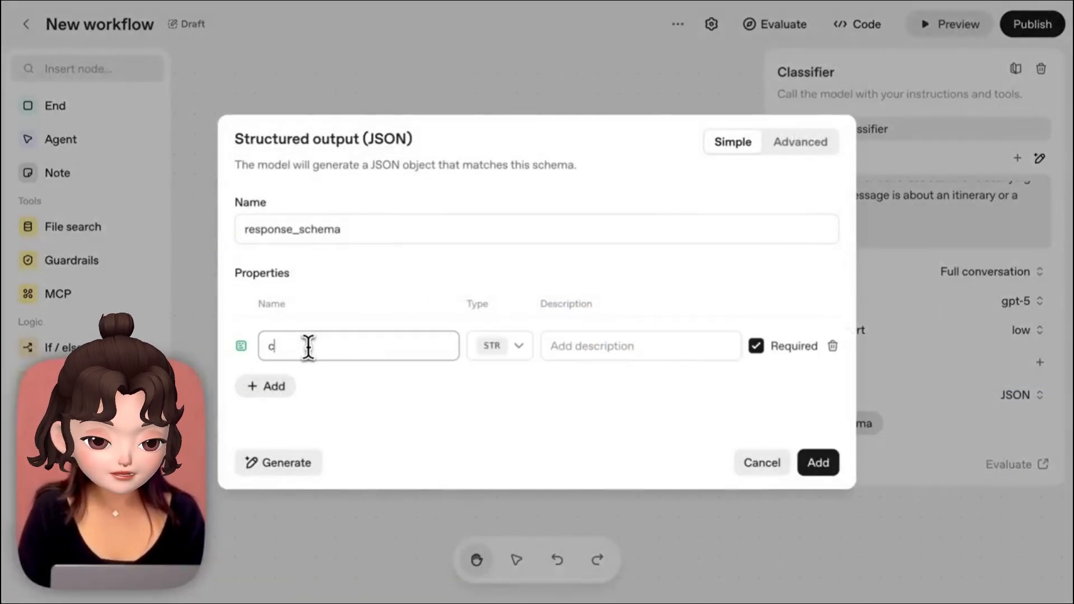
{"action": "type", "text": "lassification"}
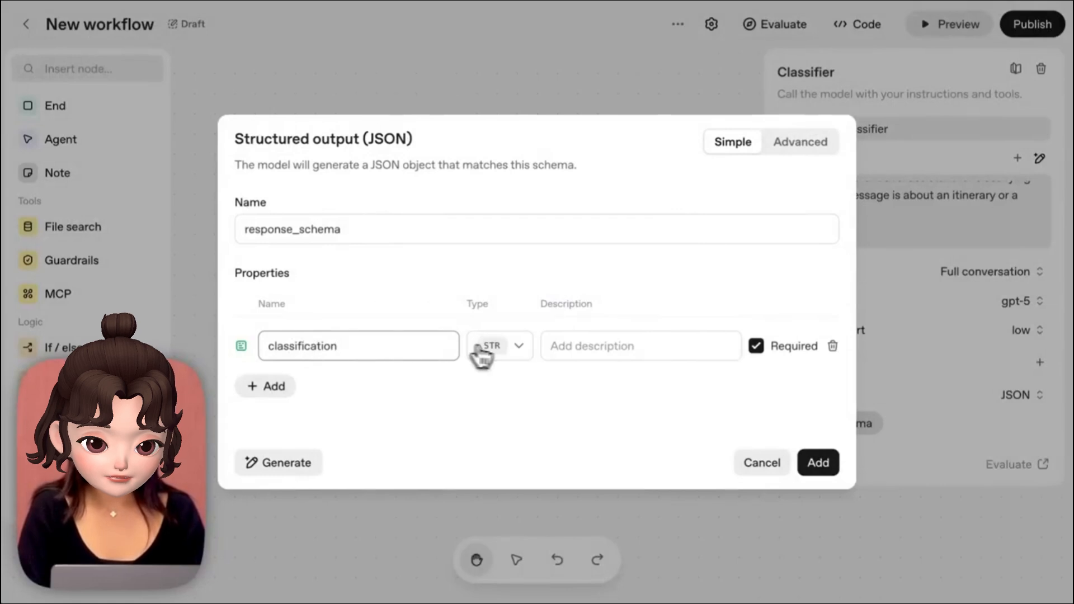
{"action": "left_click", "coordinate": [494, 347]}
{"action": "left_click", "coordinate": [503, 463]}
Give the classification property the enum values flight_info and itinerary, and save the schema.
{"action": "left_click", "coordinate": [369, 359]}
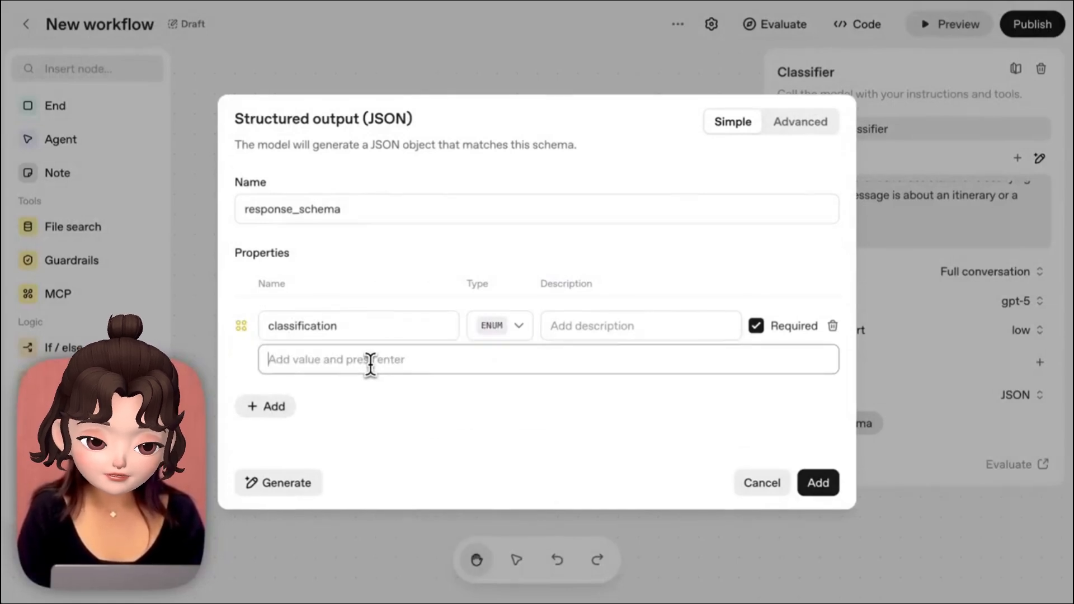
{"action": "type", "text": "flight_info"}
{"action": "key", "text": "Return"}
{"action": "type", "text": "itinerary"}
{"action": "key", "text": "Return"}
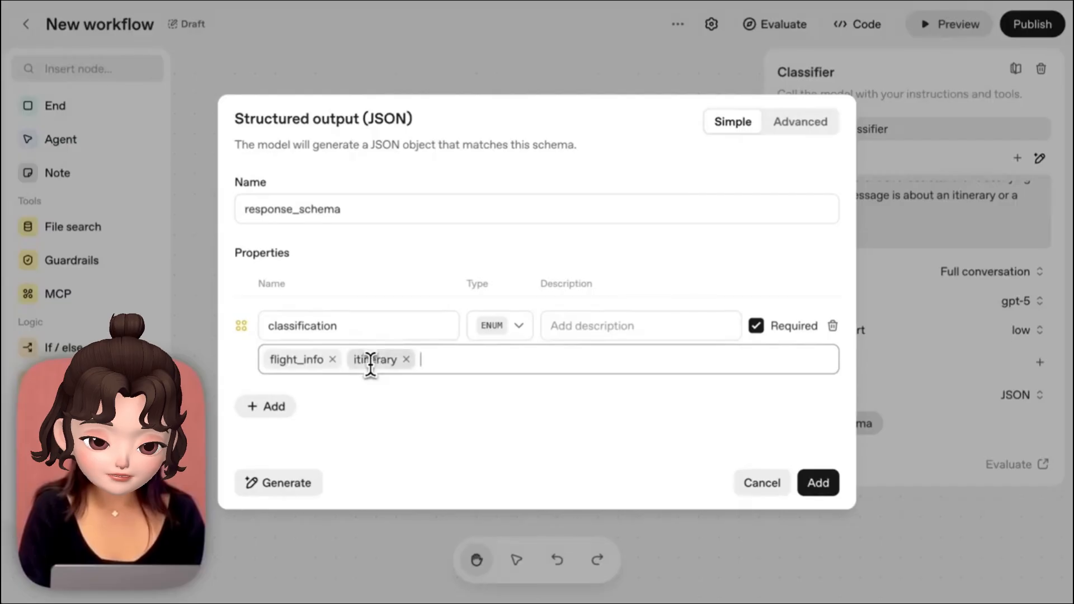
{"action": "left_click", "coordinate": [817, 483]}
Connect a new If / else node to the output of the Classifier node.
{"action": "left_click_drag", "start_coordinate": [654, 246], "coordinate": [431, 237]}
{"action": "left_click_drag", "start_coordinate": [455, 314], "coordinate": [555, 363]}
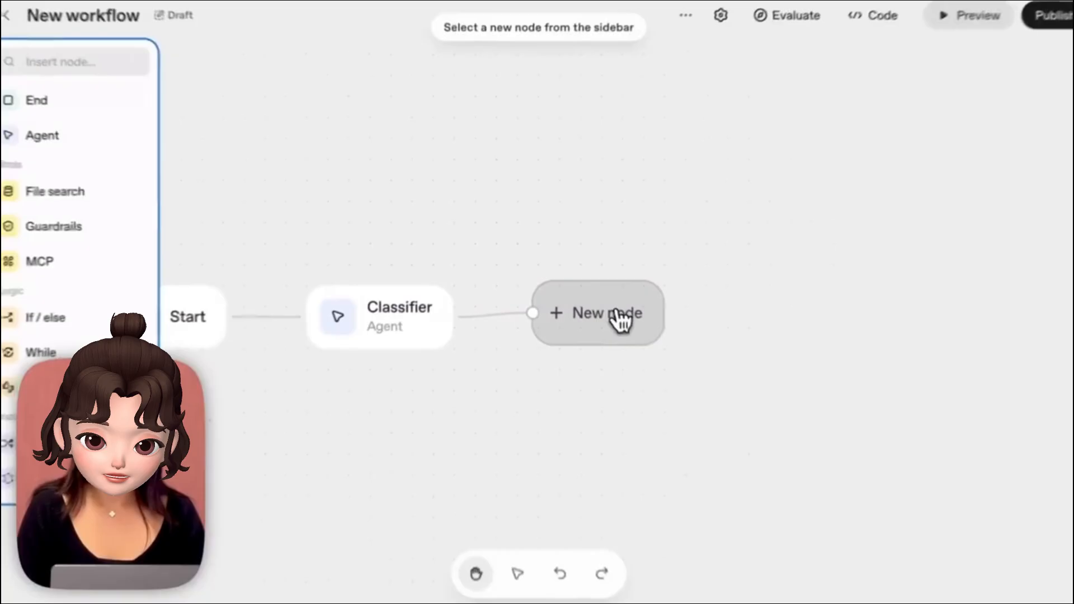
{"action": "left_click", "coordinate": [67, 316]}
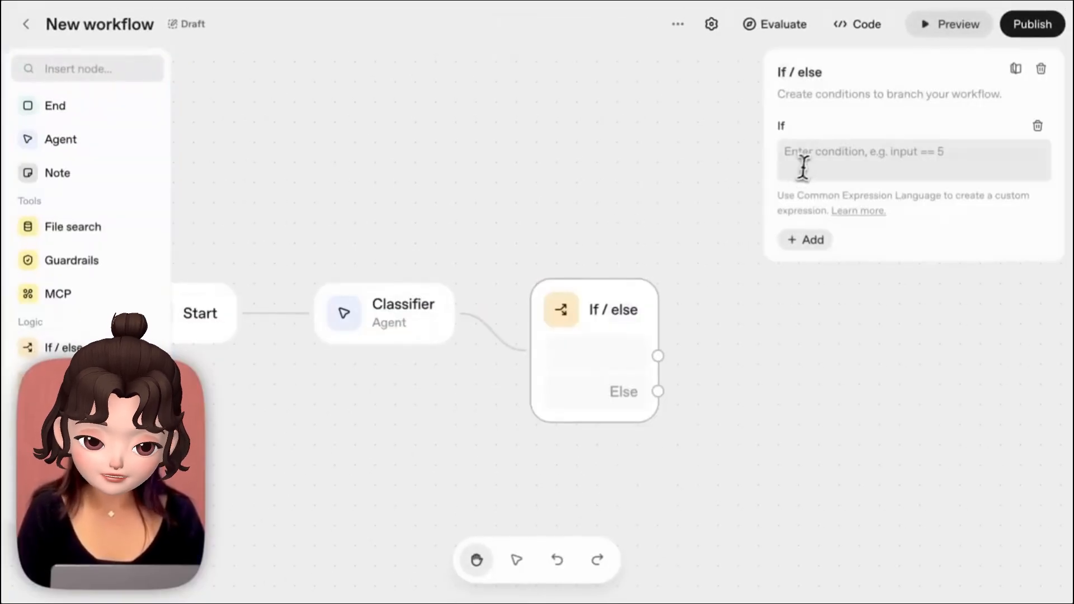
Set the If / else node's condition to input.output_parsed.classification == "flight_info".
{"action": "left_click", "coordinate": [805, 162]}
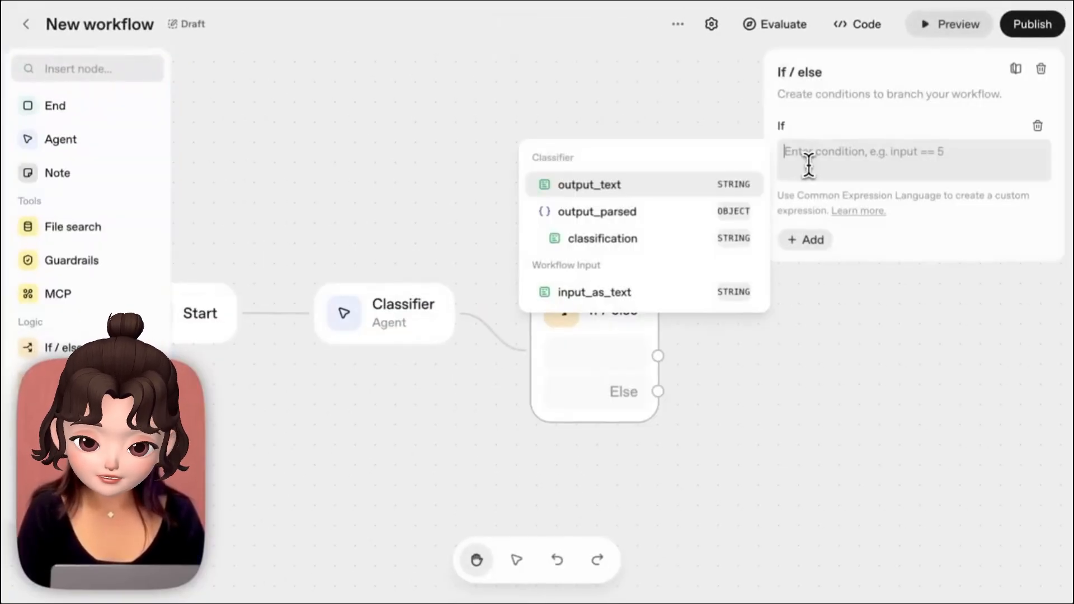
{"action": "type", "text": "input.out"}
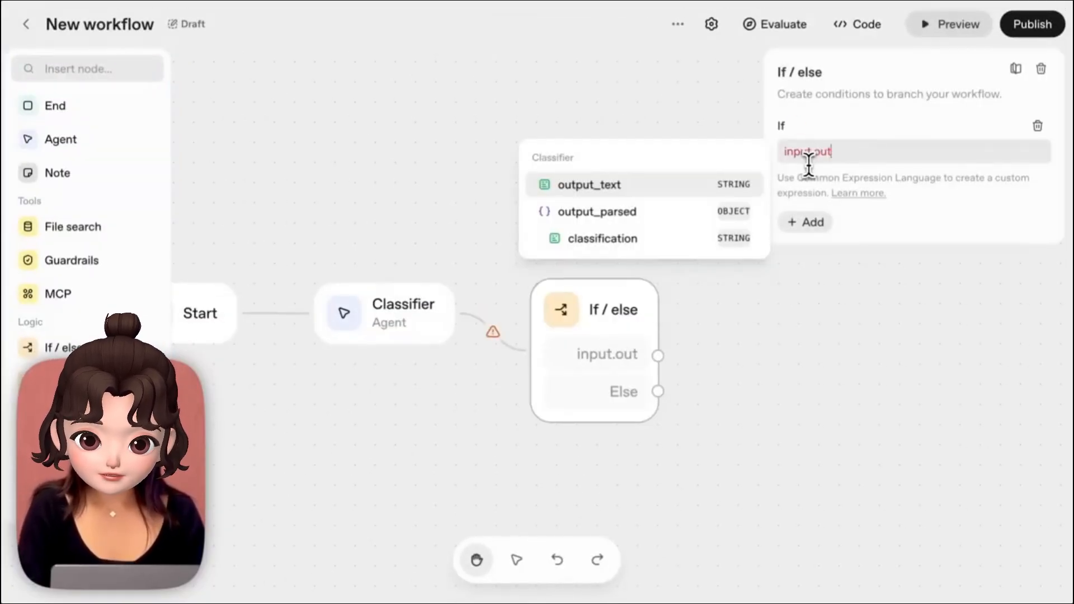
{"action": "type", "text": "put_parsed."}
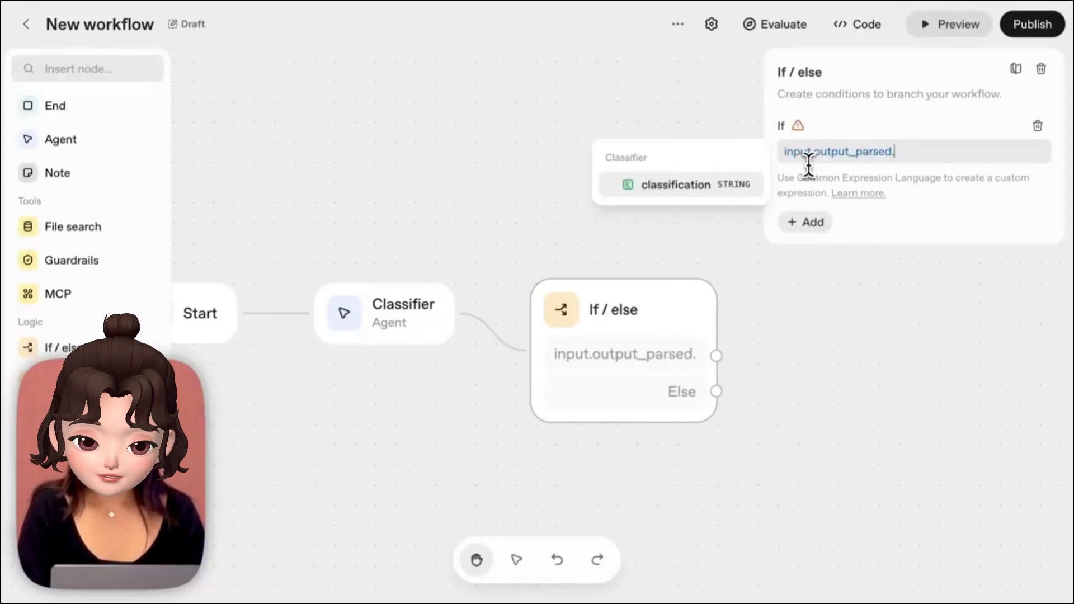
{"action": "type", "text": "classification "}
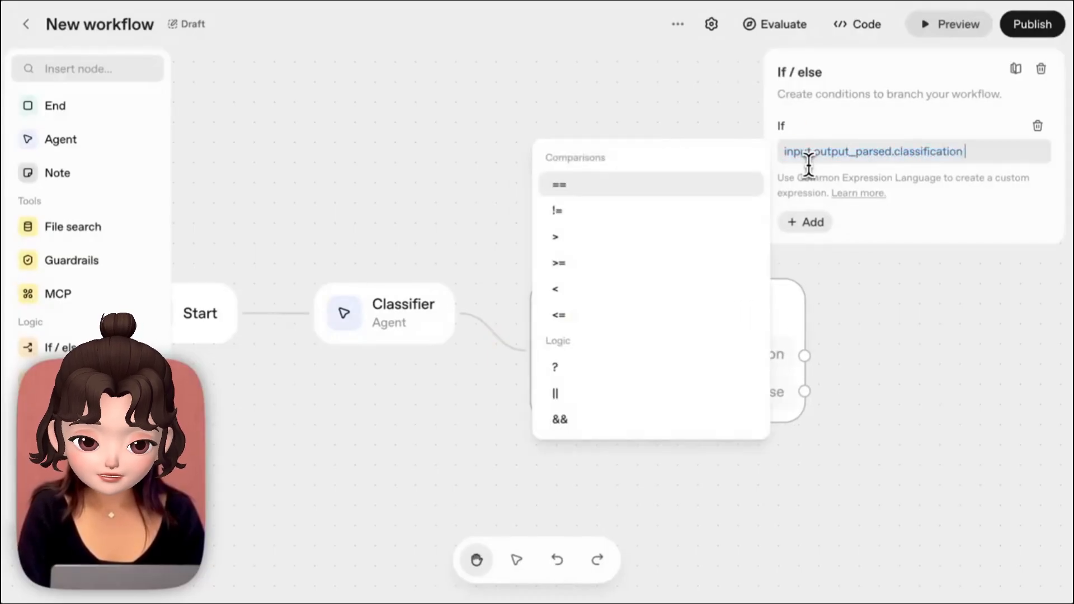
{"action": "type", "text": "== \"flight"}
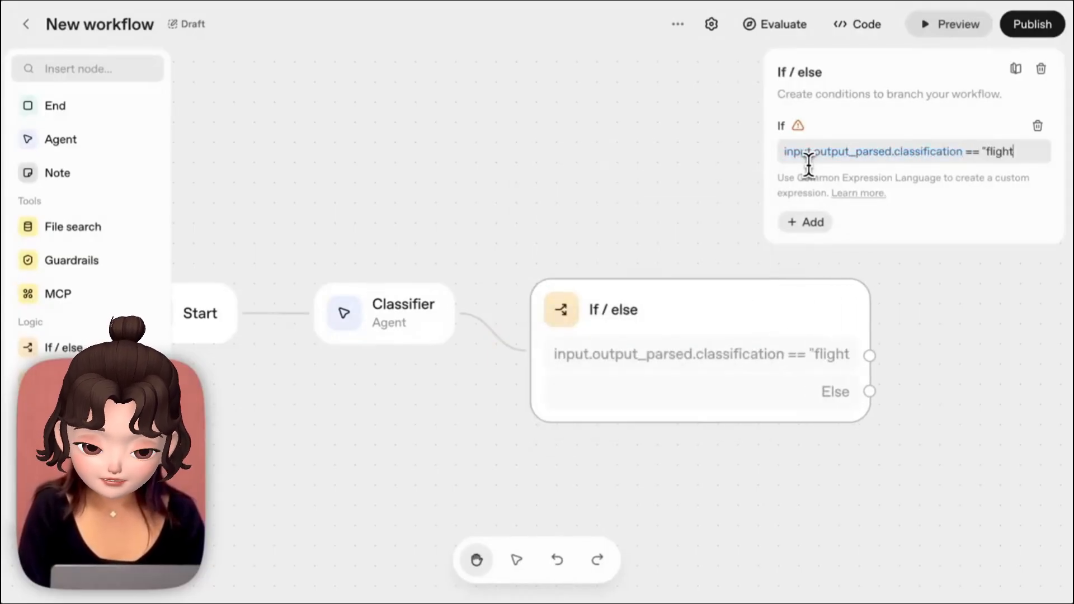
{"action": "type", "text": "_info\""}
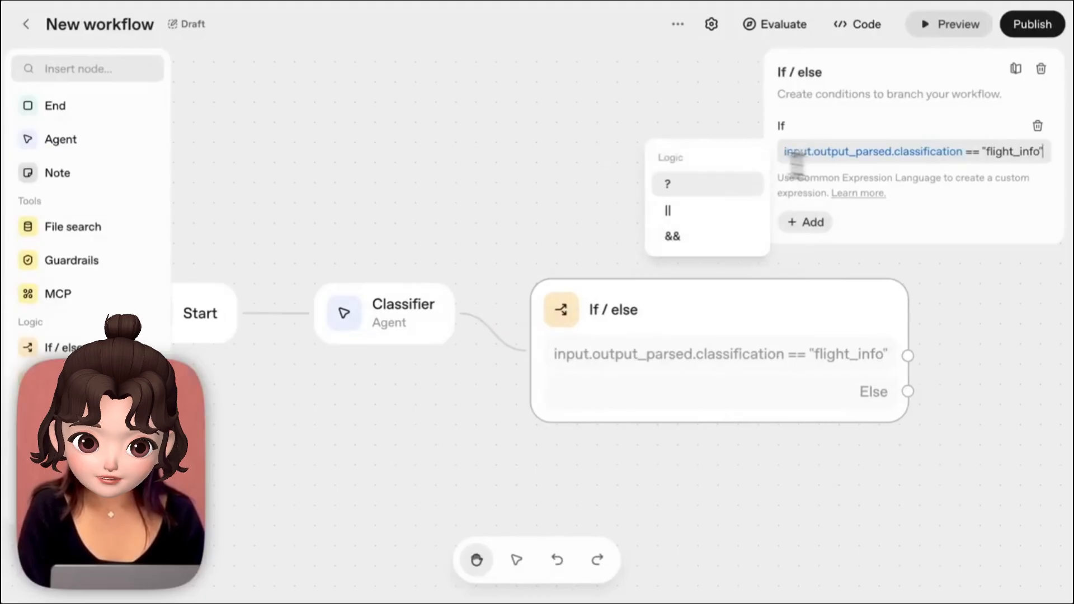
{"action": "left_click", "coordinate": [546, 113]}
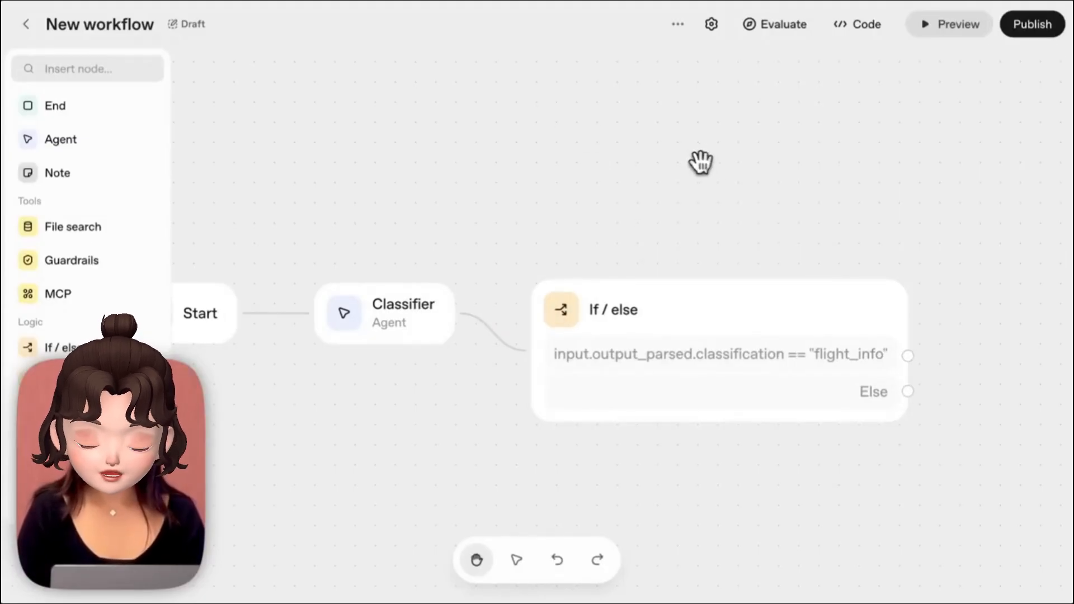
Connect a new agent node to the flight_info branch of the If / else node and name it "Flight Agent".
{"action": "left_click_drag", "start_coordinate": [769, 166], "coordinate": [592, 154]}
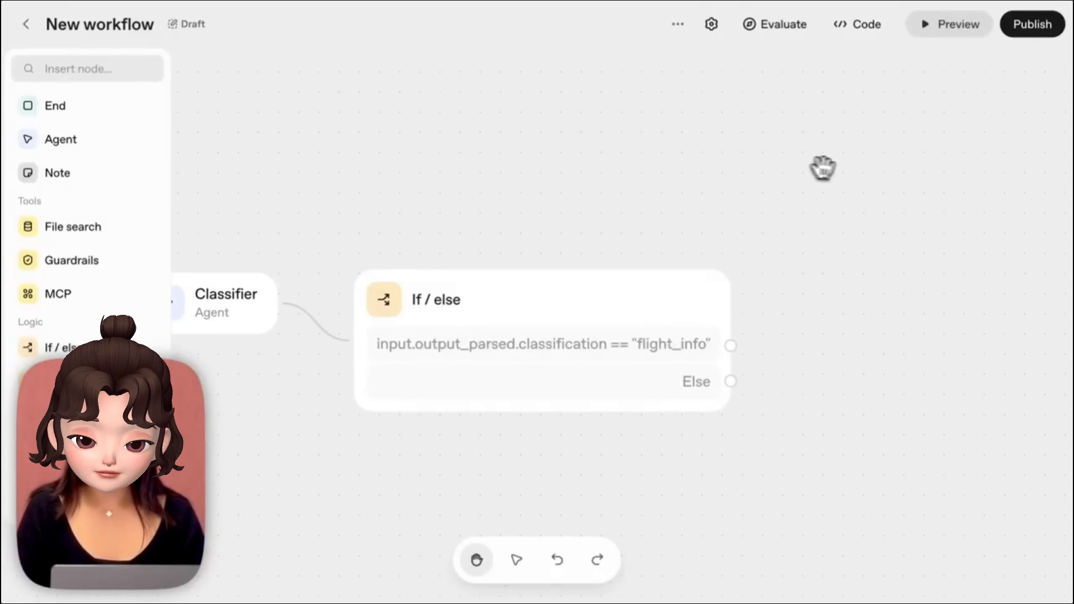
{"action": "left_click_drag", "start_coordinate": [822, 165], "coordinate": [663, 180]}
{"action": "left_click_drag", "start_coordinate": [434, 439], "coordinate": [596, 189]}
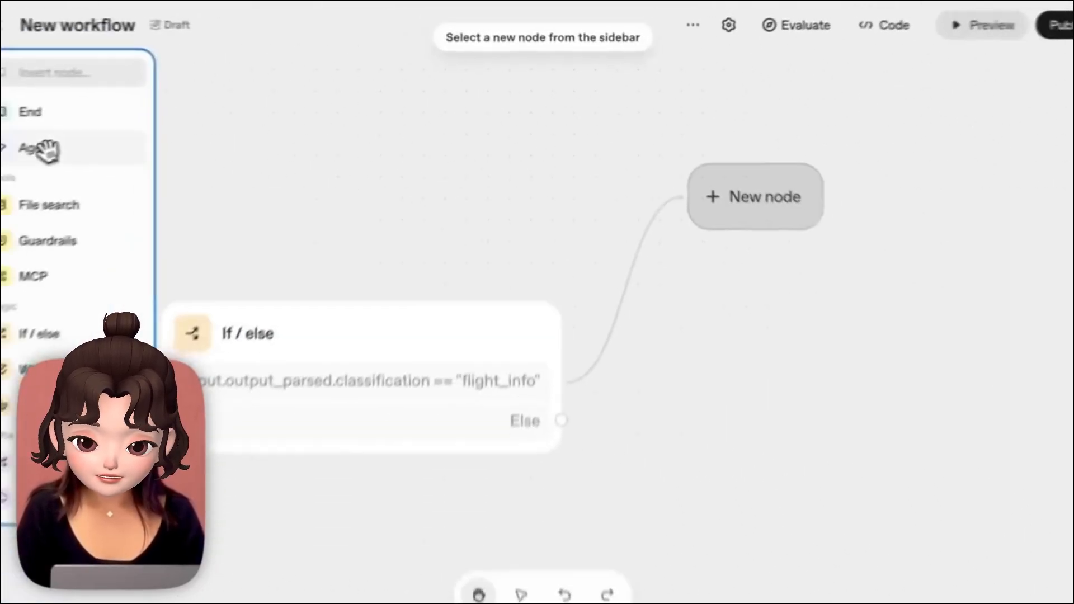
{"action": "left_click", "coordinate": [48, 147]}
{"action": "left_click", "coordinate": [841, 130]}
{"action": "type", "text": "Flight"}
Give Flight Agent the instructions "You are a travel assistant. Always recommend a specific flight to go to. Use airport codes" and add default Web Search.
{"action": "left_click", "coordinate": [850, 208]}
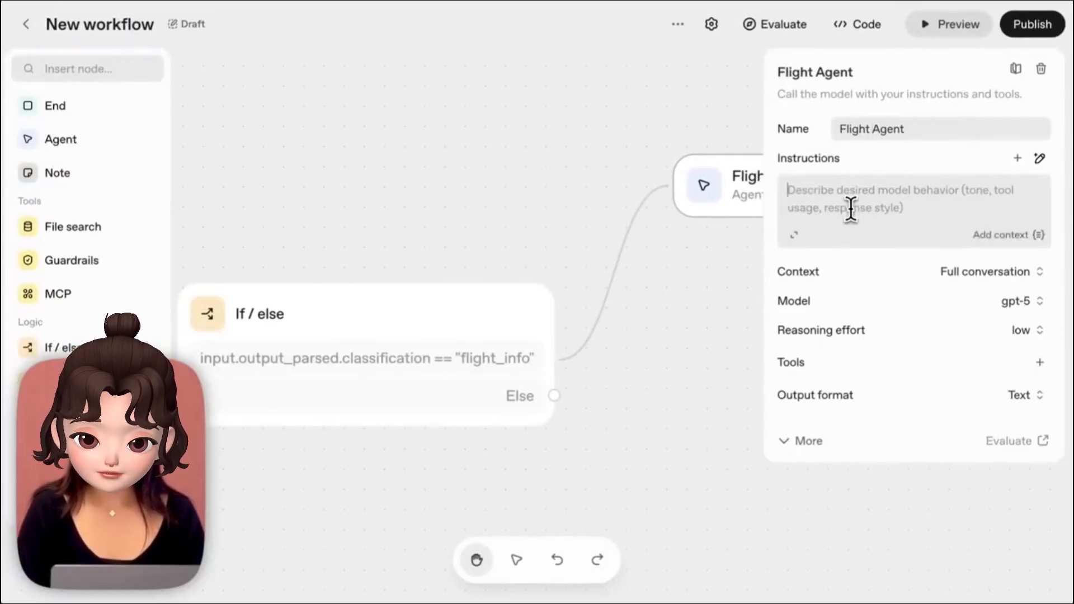
{"action": "type", "text": "Yo"}
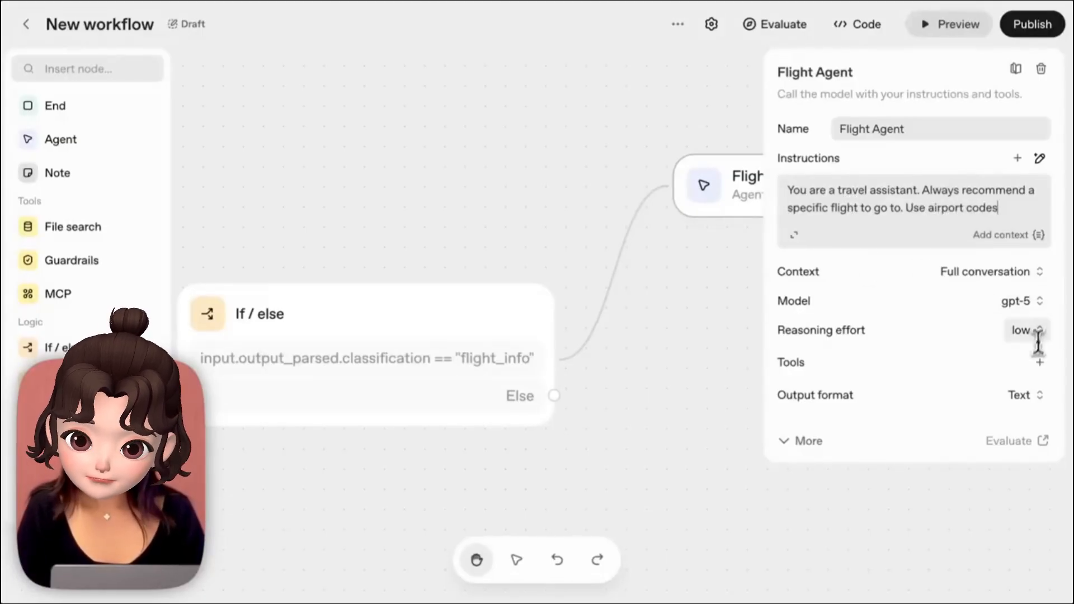
{"action": "left_click", "coordinate": [1039, 362]}
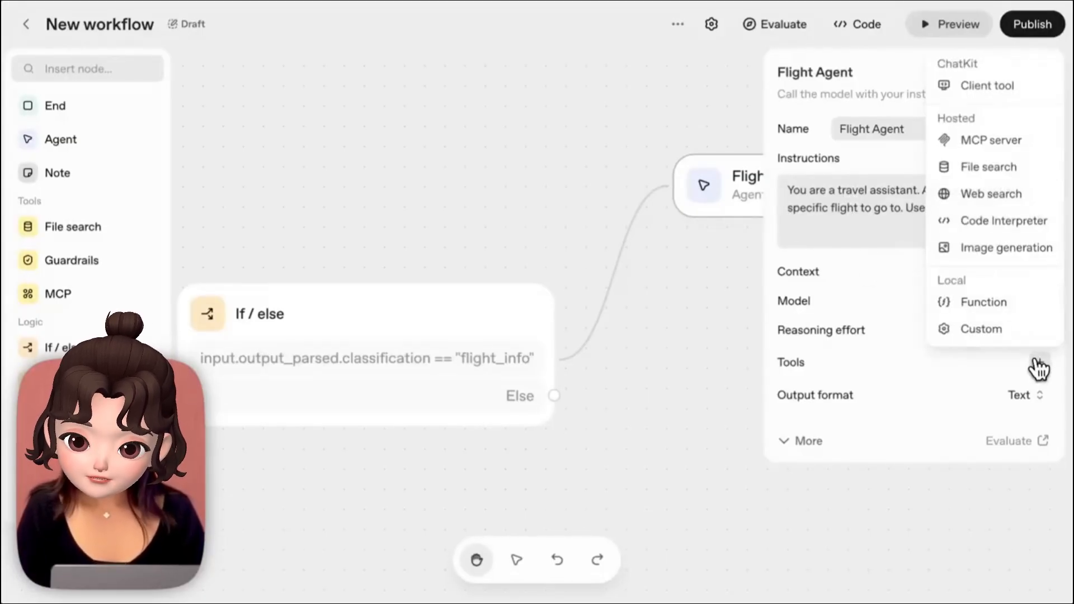
{"action": "left_click", "coordinate": [1034, 200]}
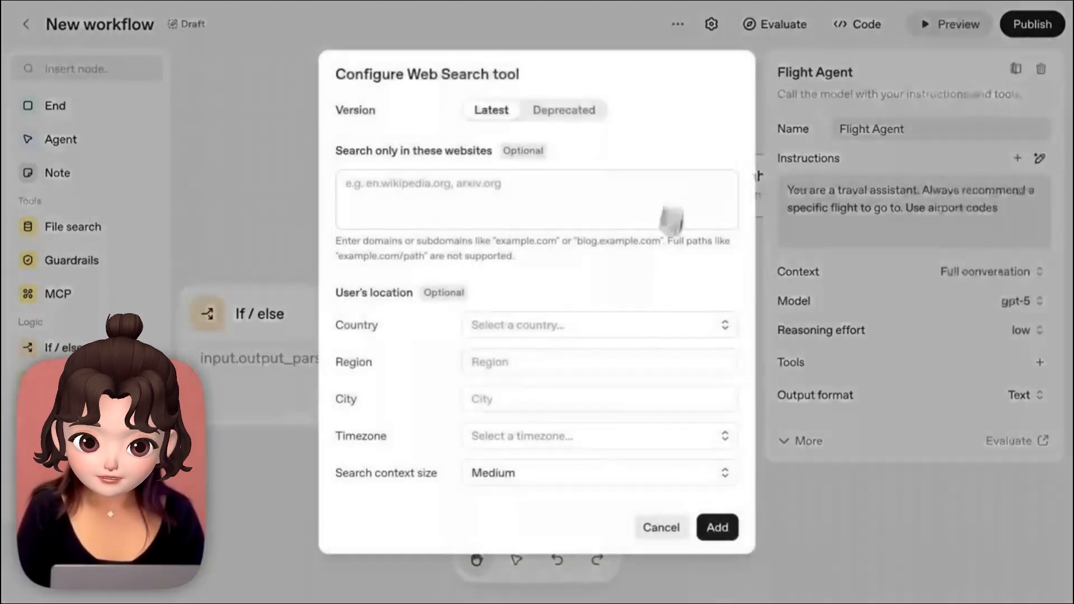
{"action": "left_click", "coordinate": [725, 528]}
Connect a new agent node to the Else branch of the If / else node and name it "Itinerary Agent".
{"action": "left_click_drag", "start_coordinate": [677, 460], "coordinate": [507, 346]}
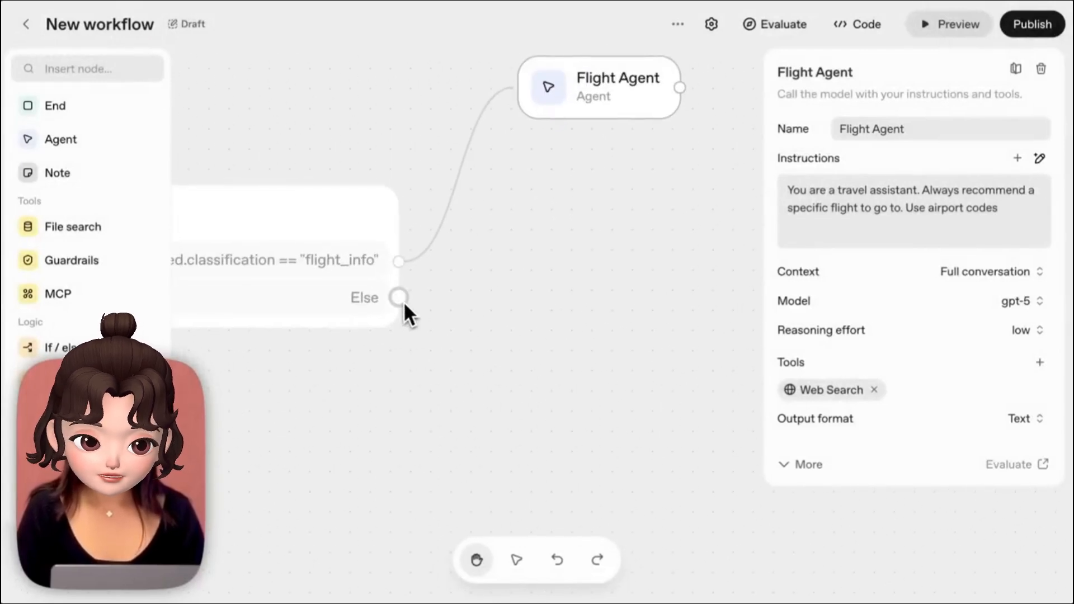
{"action": "left_click_drag", "start_coordinate": [403, 302], "coordinate": [546, 414]}
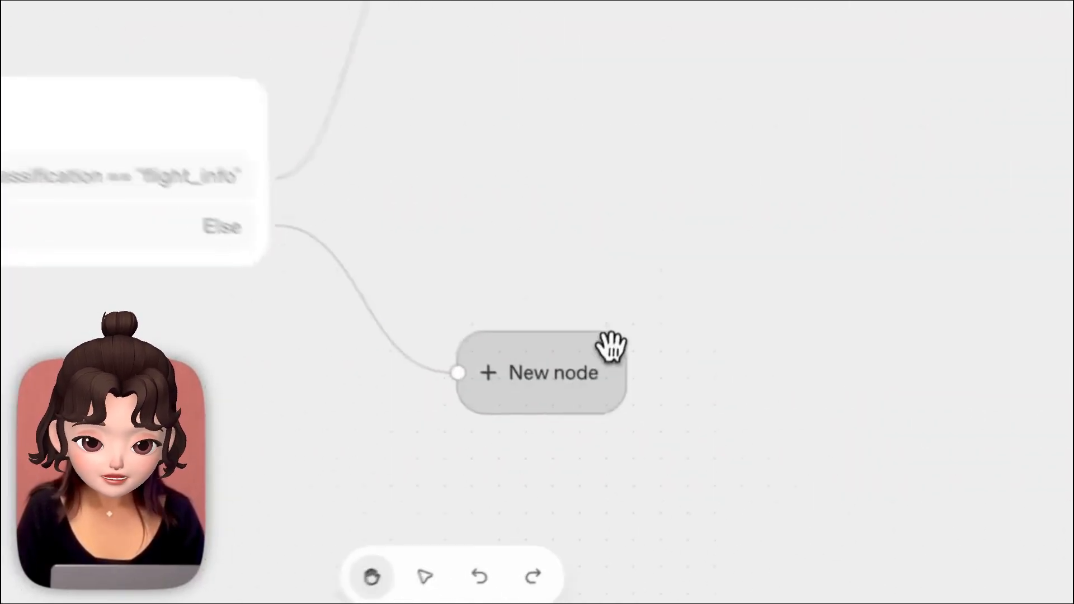
{"action": "left_click", "coordinate": [69, 143]}
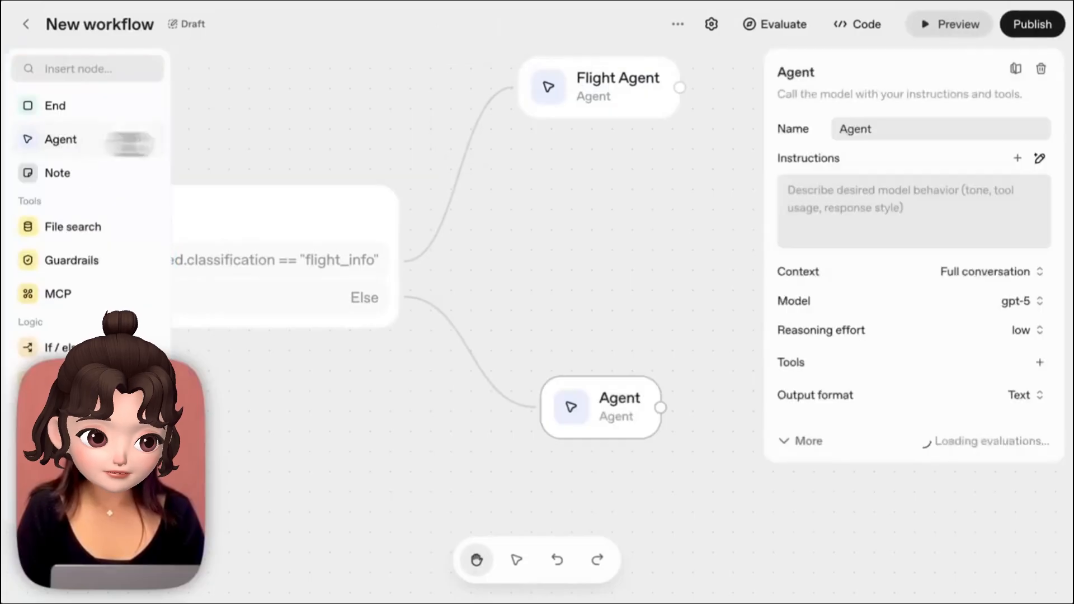
{"action": "left_click", "coordinate": [839, 129]}
{"action": "type", "text": "Itinerary"}
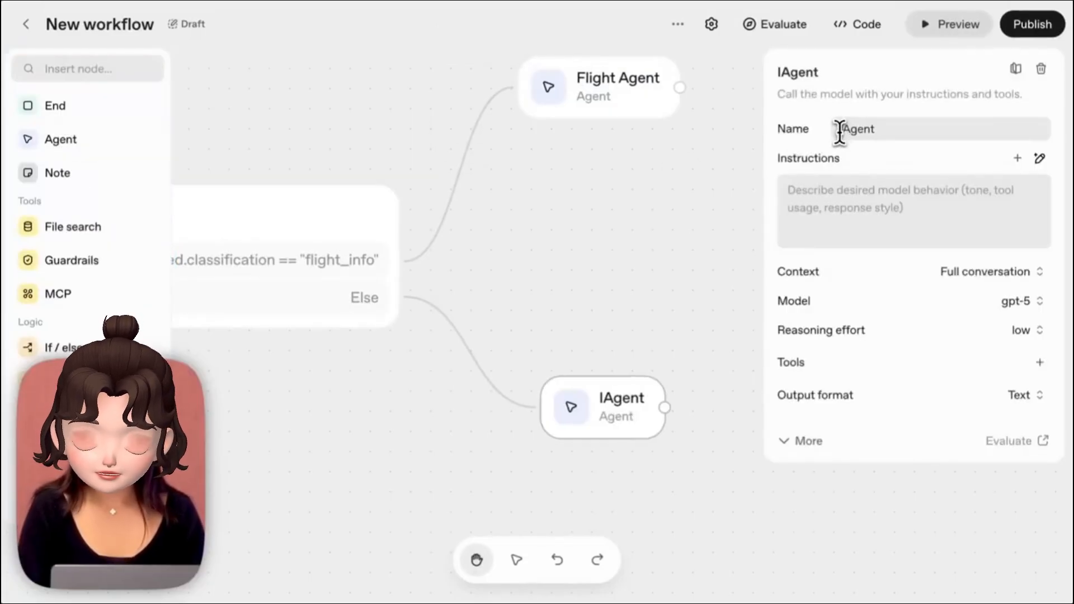
Set the Itinerary Agent's instructions to "You are a travel assistant, so build a concise itinerary.".
{"action": "left_click", "coordinate": [841, 191]}
{"action": "type", "text": "YU"}
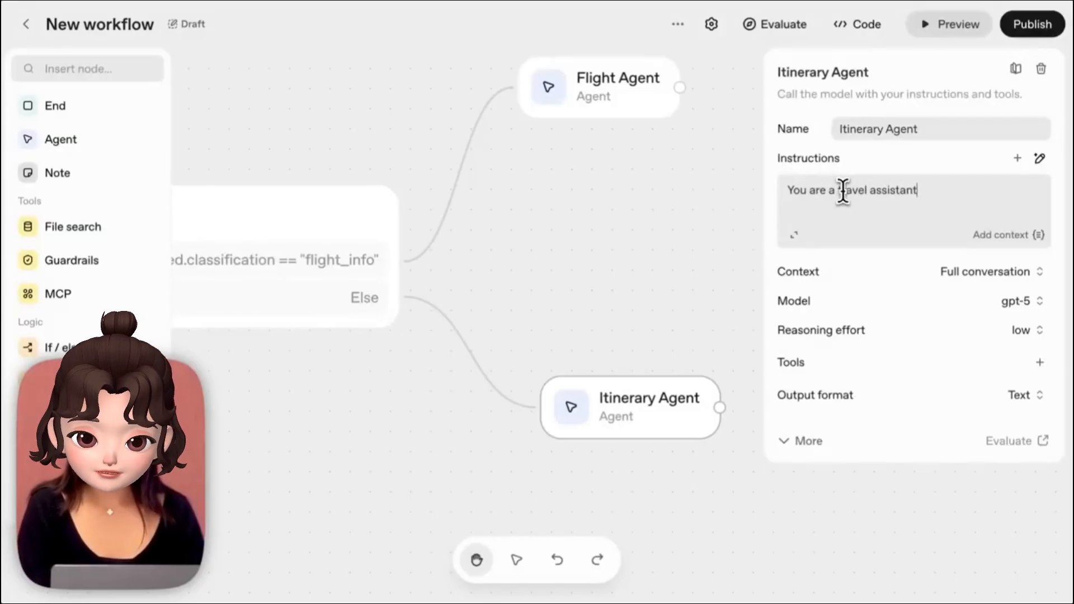
{"action": "key", "text": "BackSpace"}
{"action": "type", "text": "cond"}
{"action": "type", "text": "ise itinerary."}
Open the preview of the finished workflow for testing.
{"action": "left_click_drag", "start_coordinate": [580, 238], "coordinate": [604, 243]}
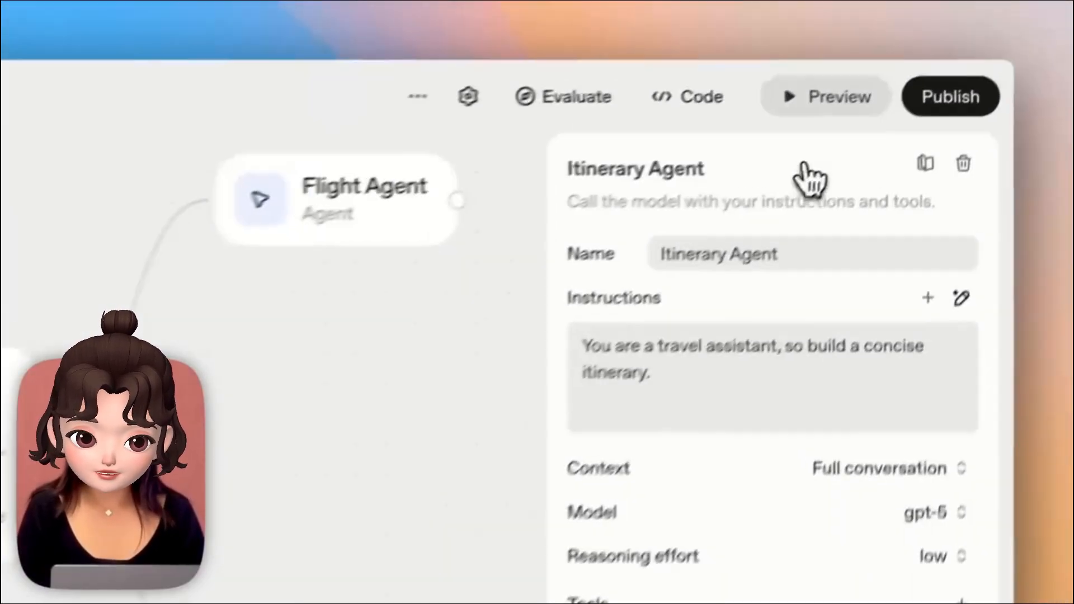
{"action": "left_click", "coordinate": [834, 100]}
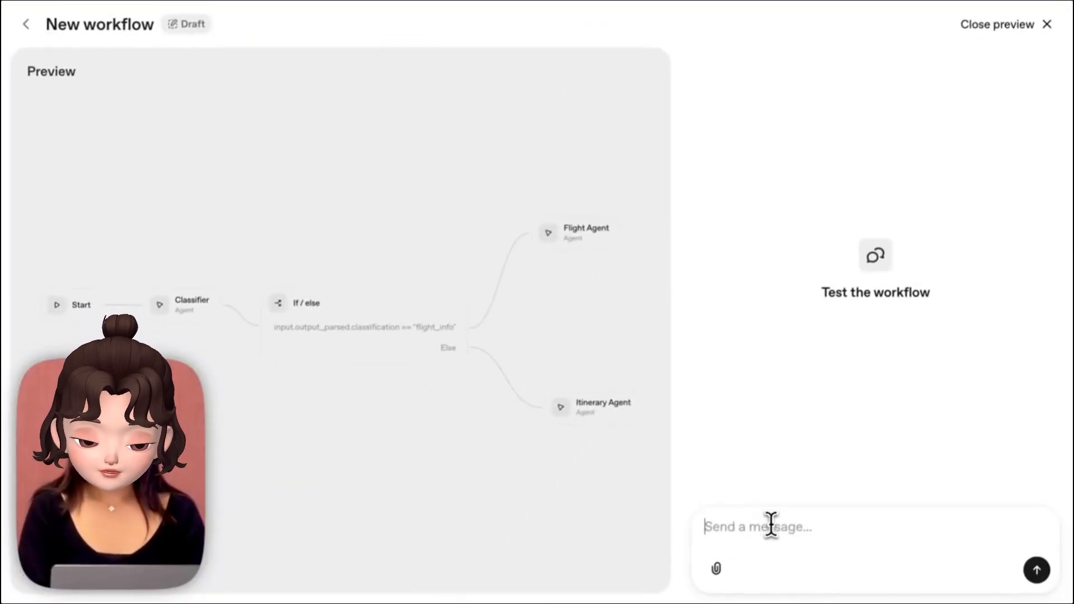
Test the workflow with the message "what should I do in a day in tokyo?", review the reply and close the preview.
{"action": "type", "text": "wh"}
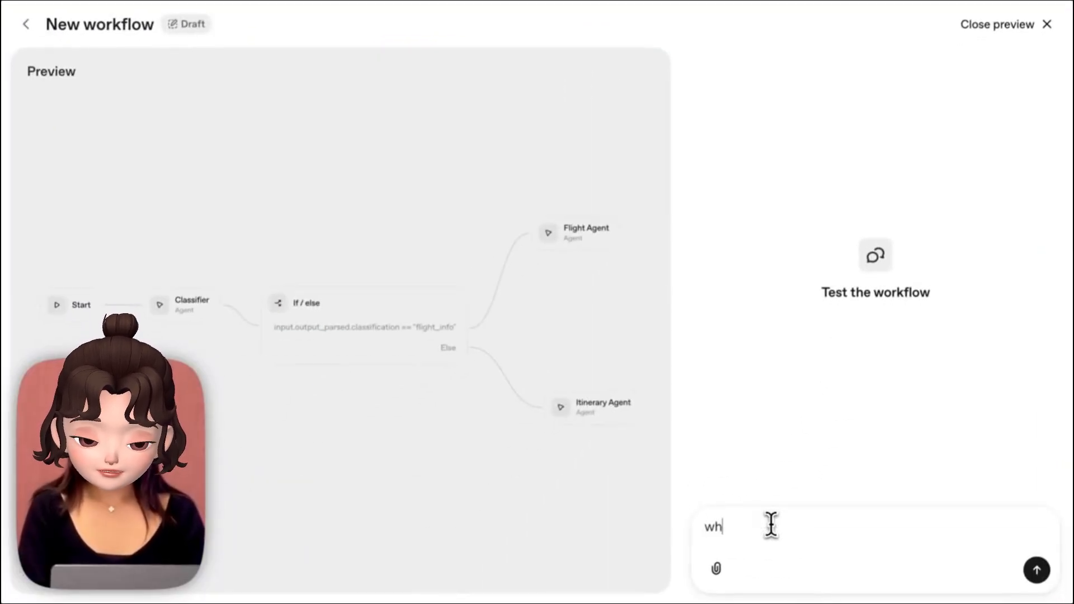
{"action": "type", "text": "at should I do in a day in toky"}
{"action": "key", "text": "Return"}
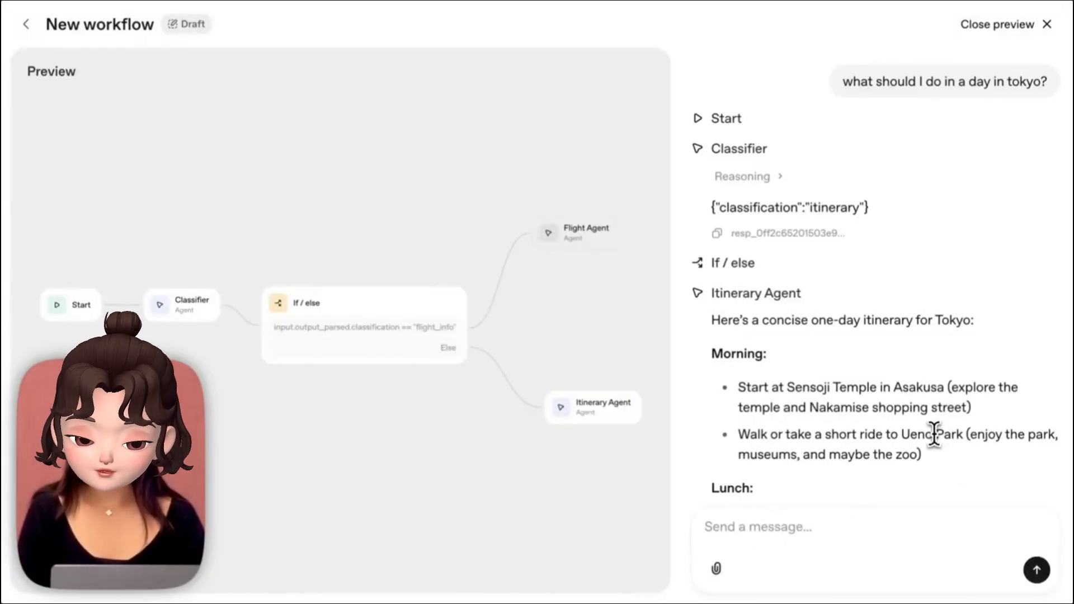
{"action": "scroll", "coordinate": [934, 434], "scroll_direction": "down", "scroll_amount": 10}
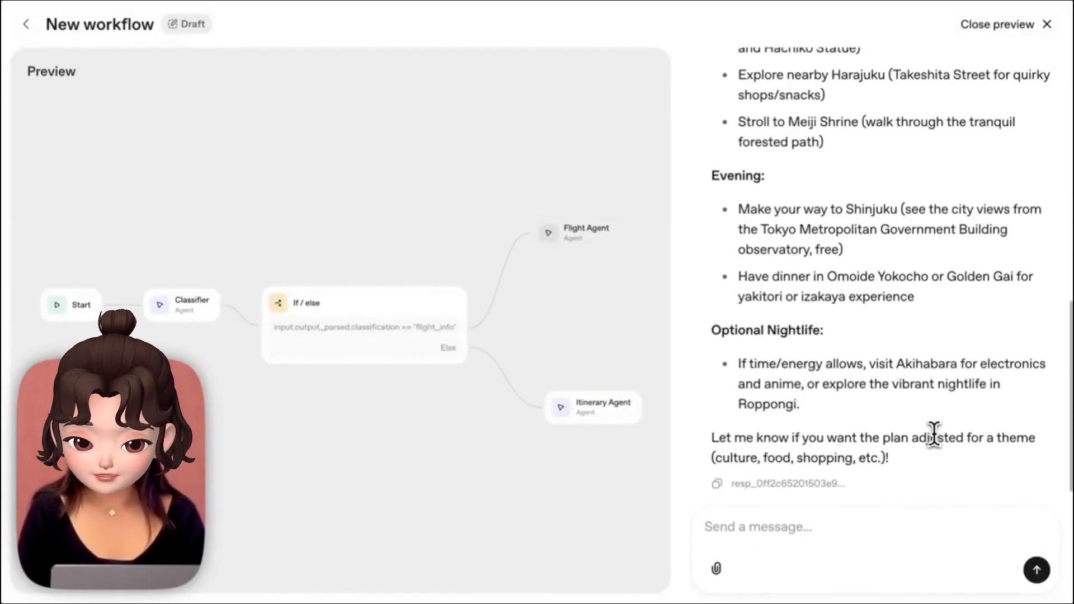
{"action": "left_click", "coordinate": [1025, 31]}
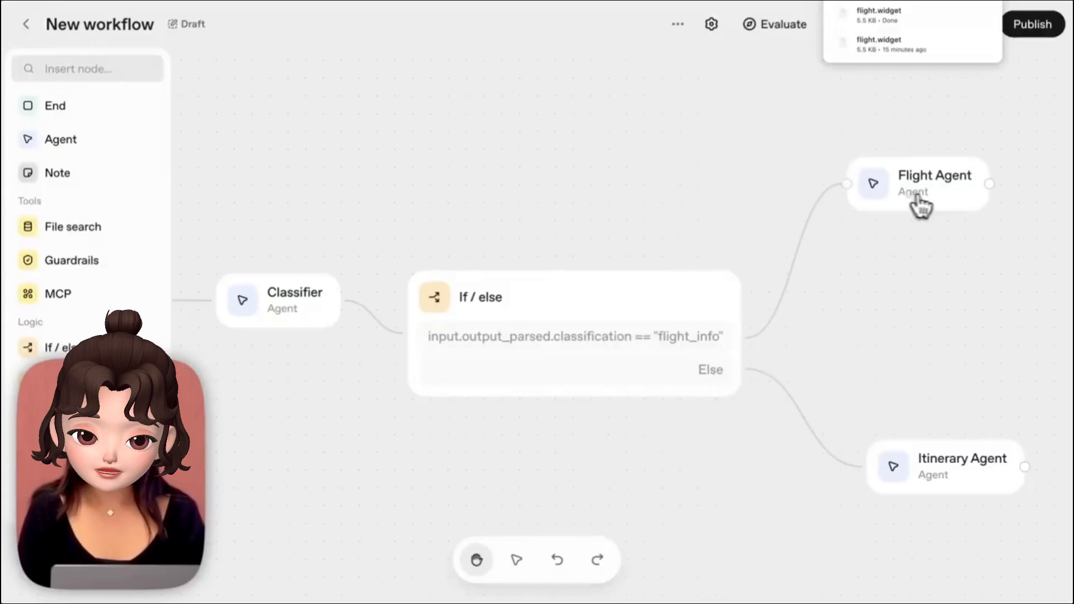
Set the Flight Agent's output format to Widget and attach the flight.widget file from Downloads.
{"action": "left_click", "coordinate": [922, 205]}
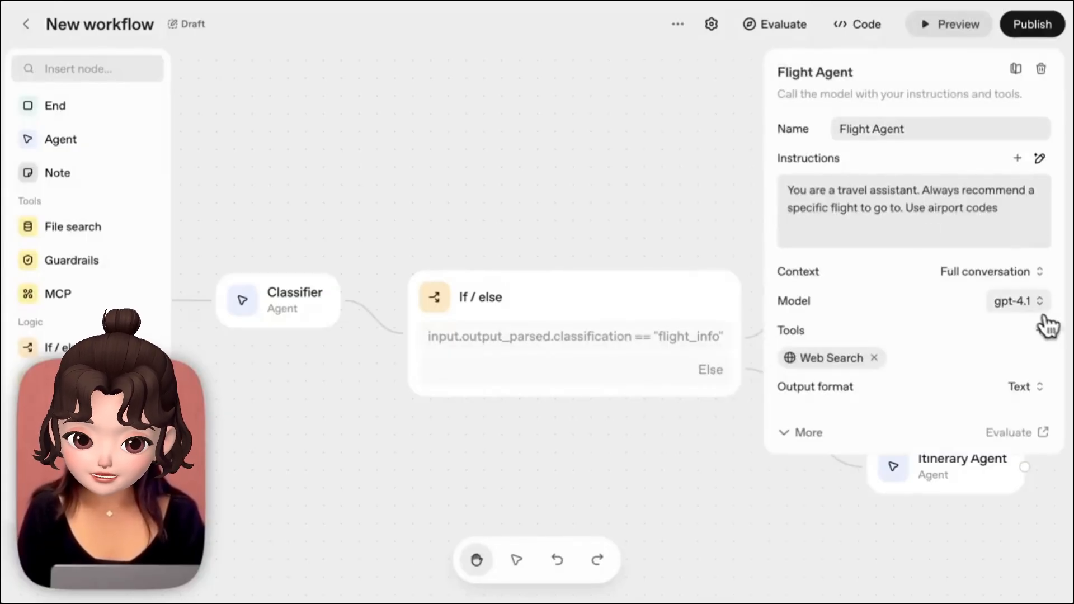
{"action": "left_click", "coordinate": [1023, 389]}
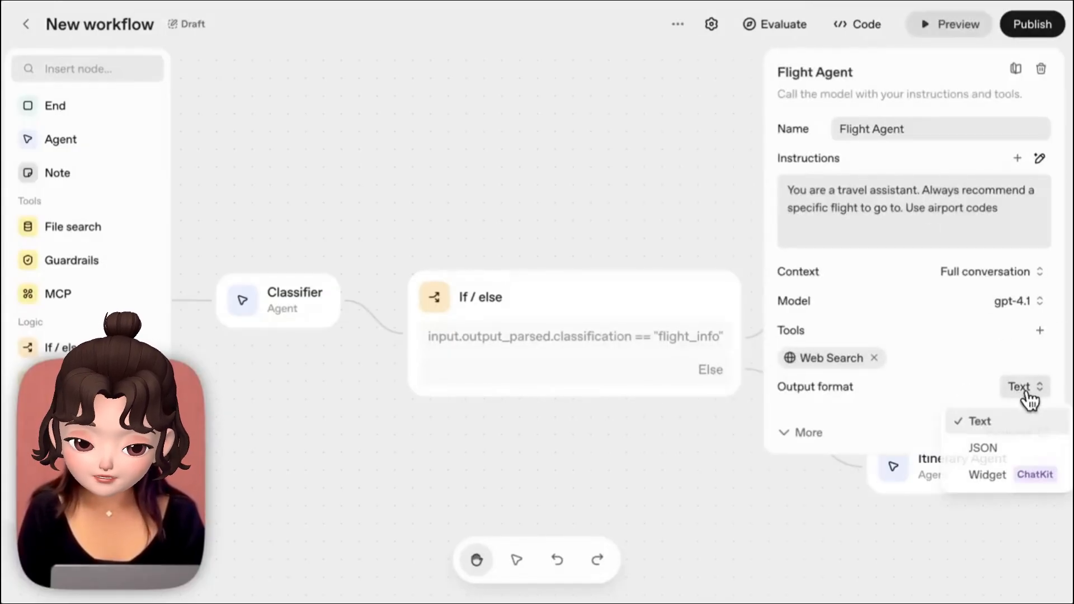
{"action": "left_click", "coordinate": [1009, 476]}
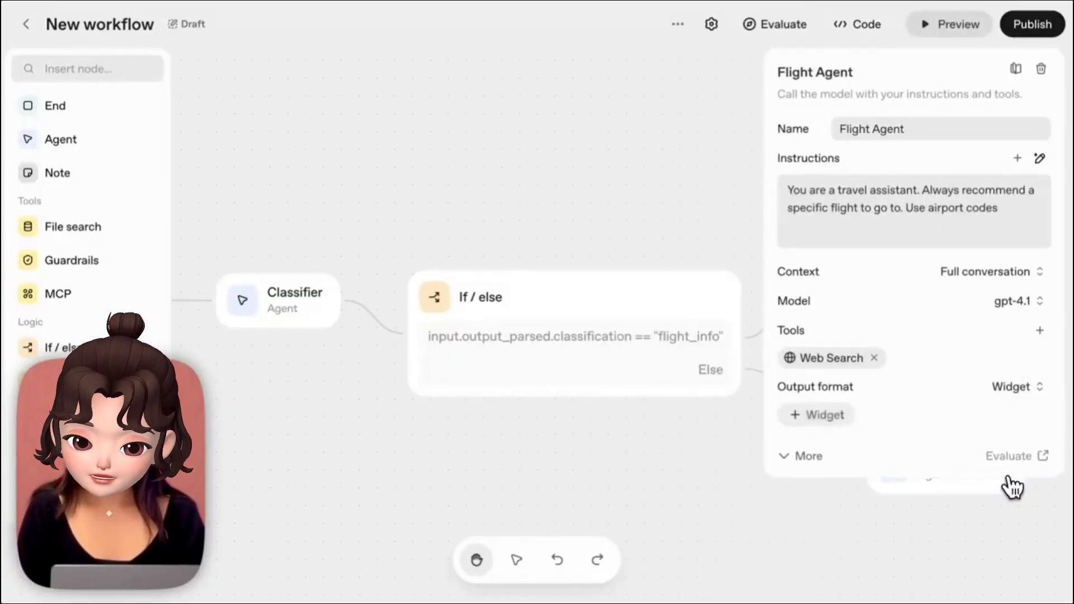
{"action": "left_click", "coordinate": [827, 416]}
{"action": "left_click", "coordinate": [546, 397]}
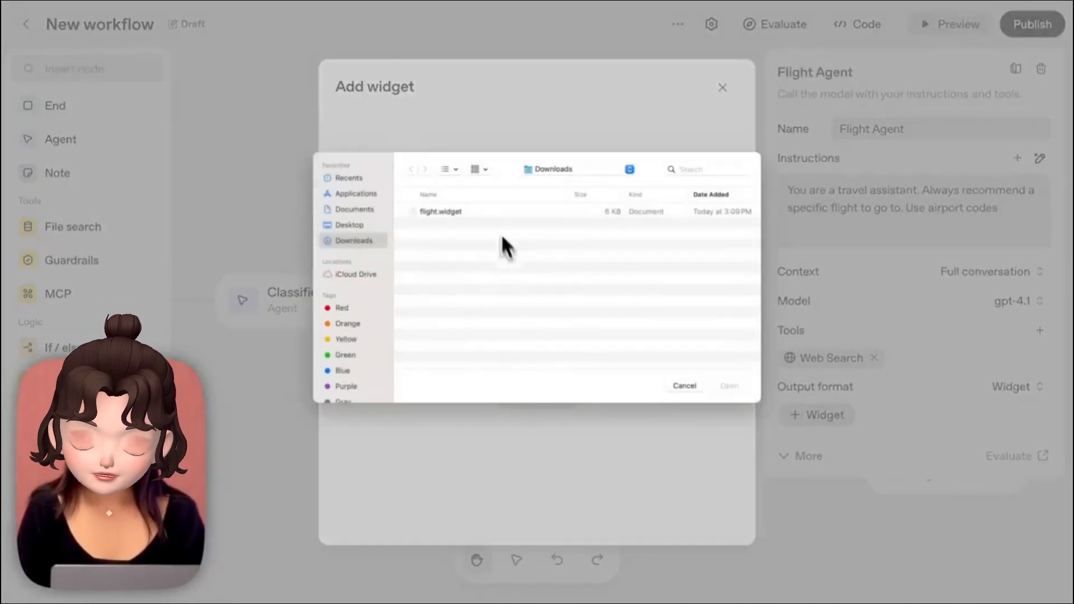
{"action": "left_click", "coordinate": [495, 213]}
{"action": "left_click", "coordinate": [739, 386]}
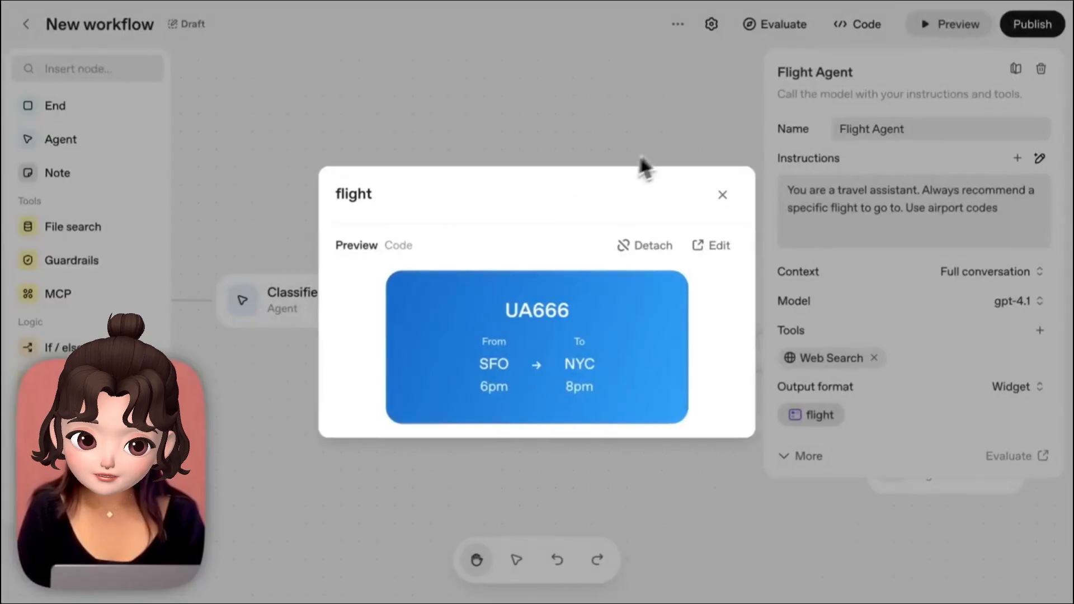
{"action": "left_click", "coordinate": [627, 129]}
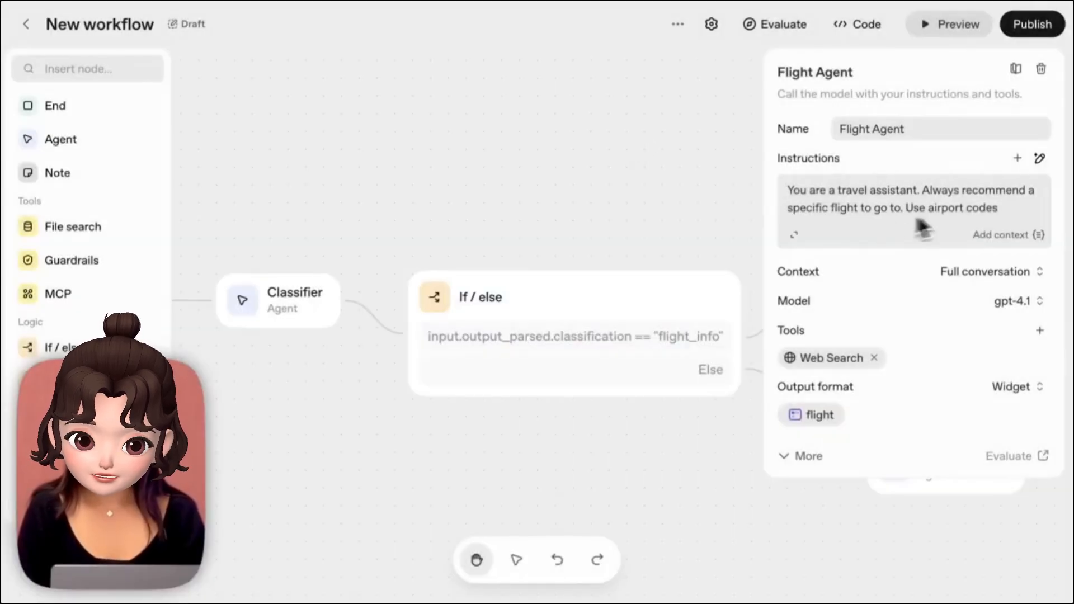
Append "Choose a background creatively based on the destination." to the Flight Agent's instructions in the expanded editor.
{"action": "left_click", "coordinate": [795, 235]}
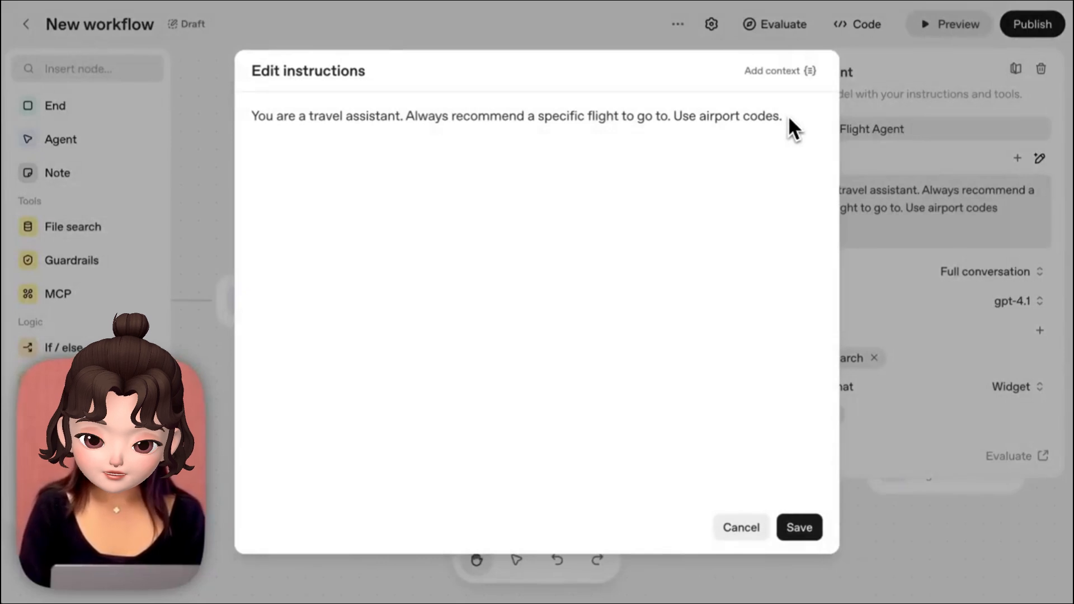
{"action": "type", "text": ". Choose a background"}
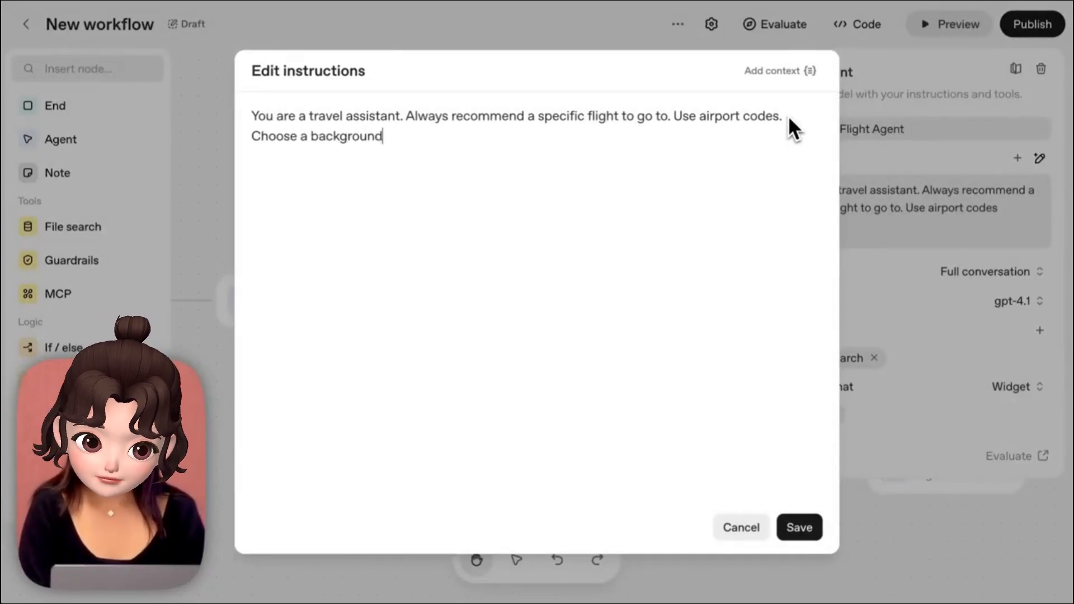
{"action": "type", "text": " creative"}
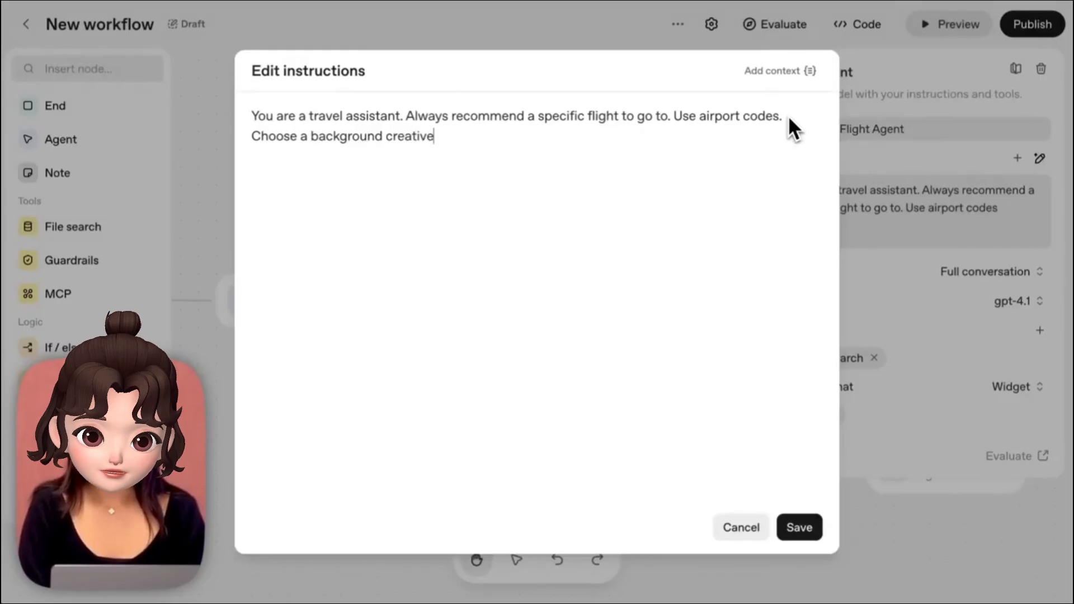
{"action": "type", "text": "ly based on the destination."}
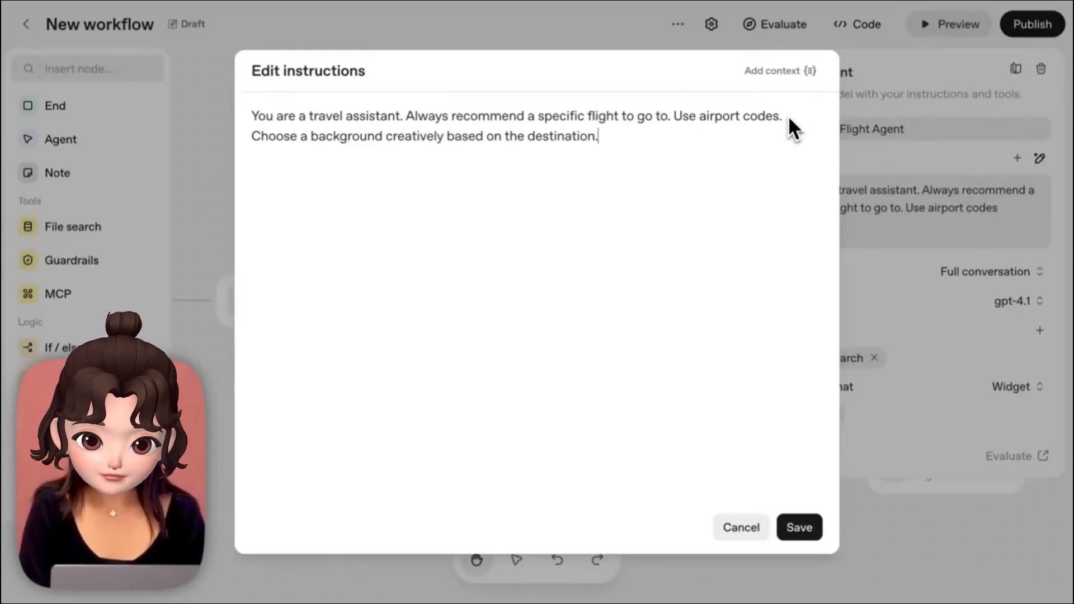
Insert "Do not include timezones/am/pm." after the airport codes sentence in the Flight Agent's instructions and save them.
{"action": "left_click", "coordinate": [804, 115]}
{"action": "type", "text": "Do not include time"}
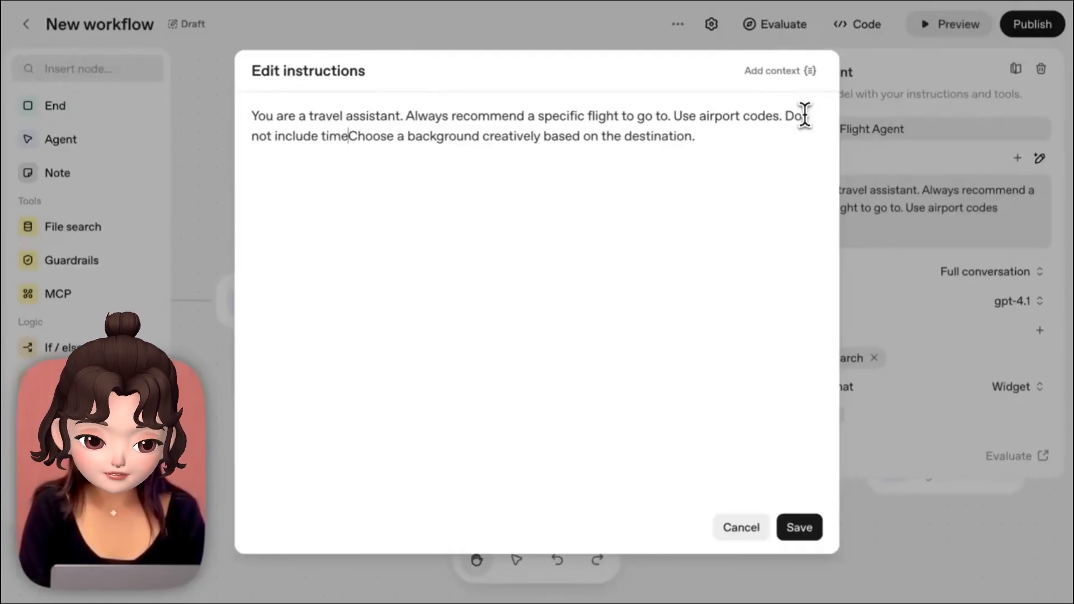
{"action": "type", "text": "zones/ap"}
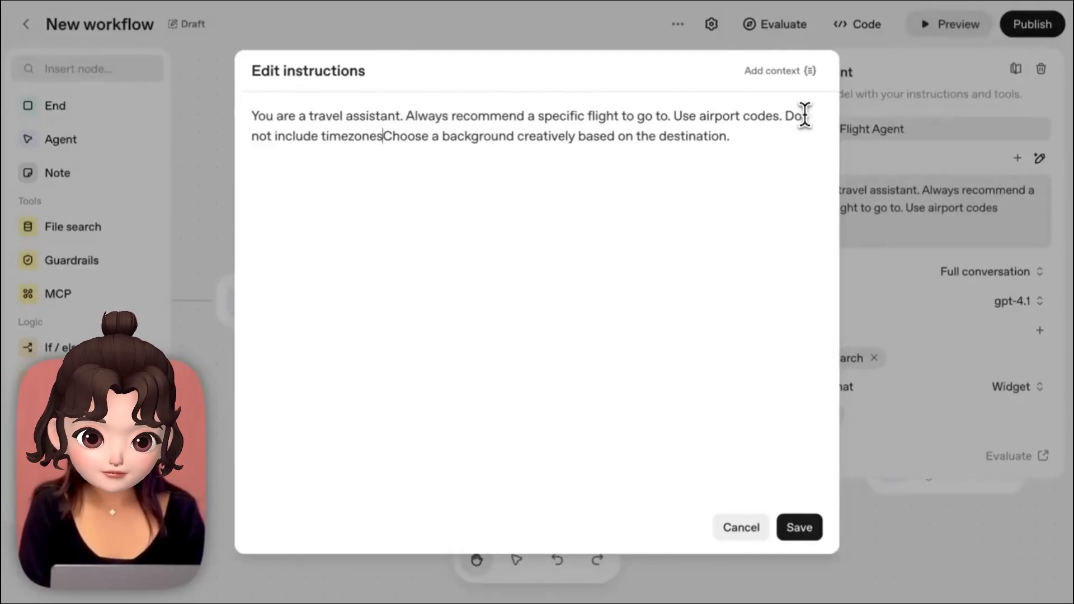
{"action": "key", "text": "BackSpace"}
{"action": "type", "text": "m/pm."}
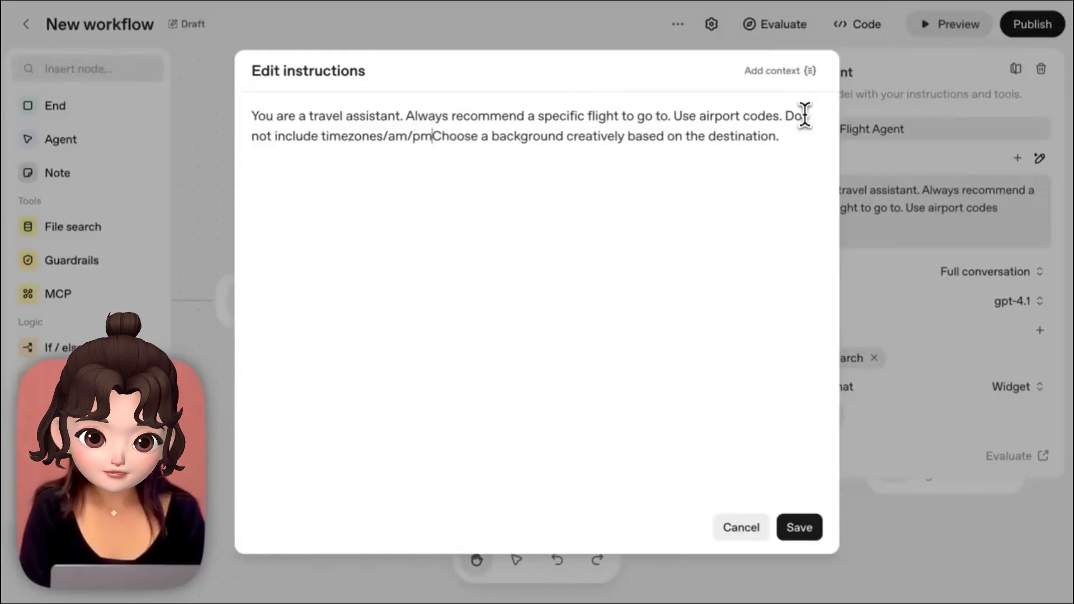
{"action": "left_click", "coordinate": [802, 527]}
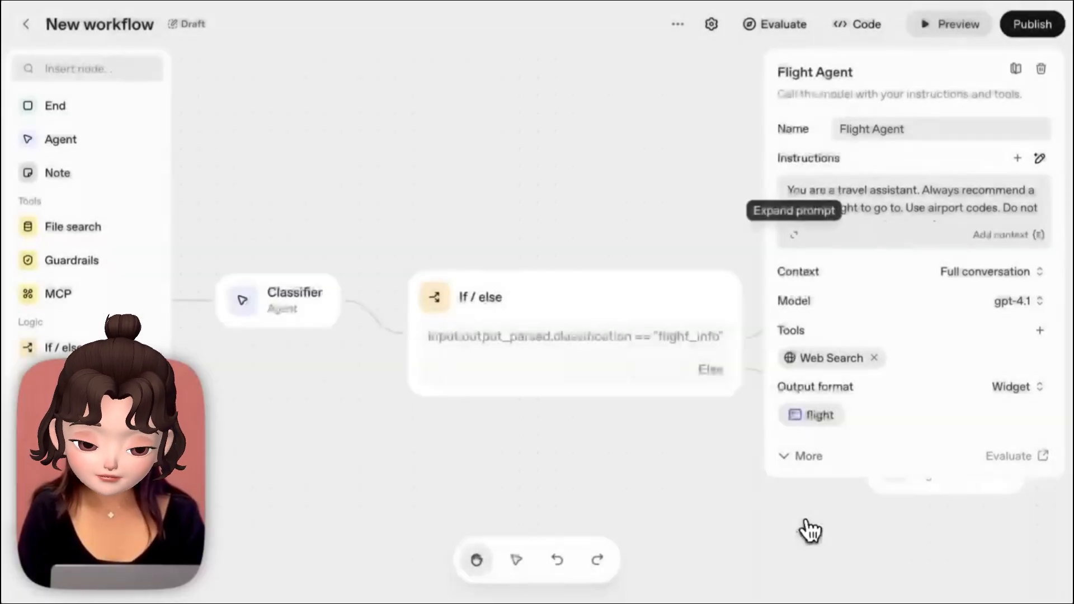
Test the workflow in preview with the message "sfo to hnd oct 7", review the flight widget and close the preview.
{"action": "left_click", "coordinate": [831, 132]}
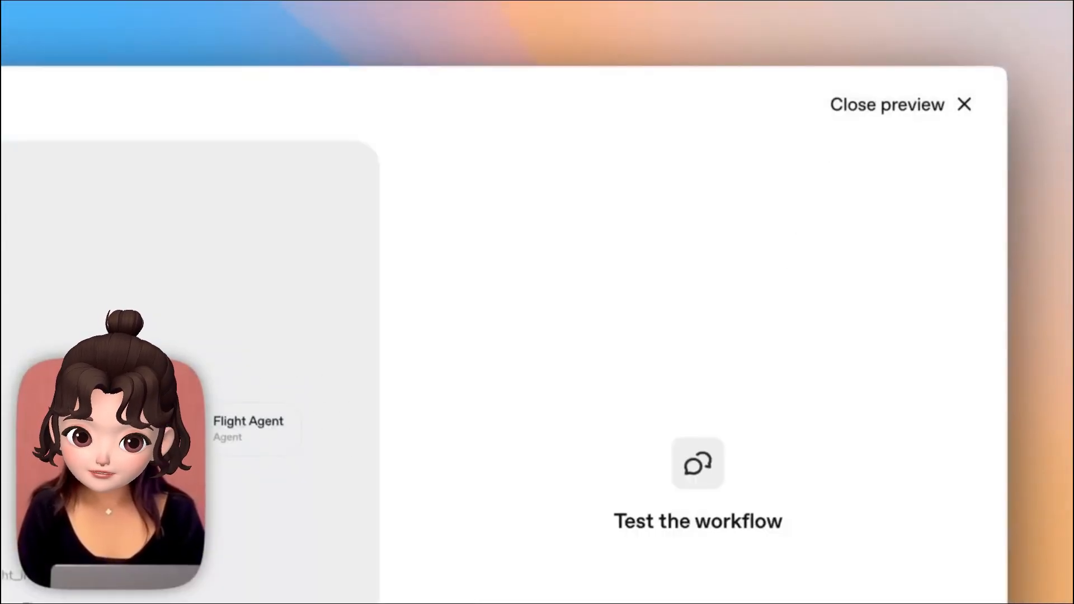
{"action": "left_click", "coordinate": [774, 528]}
{"action": "type", "text": "sfo to hnd"}
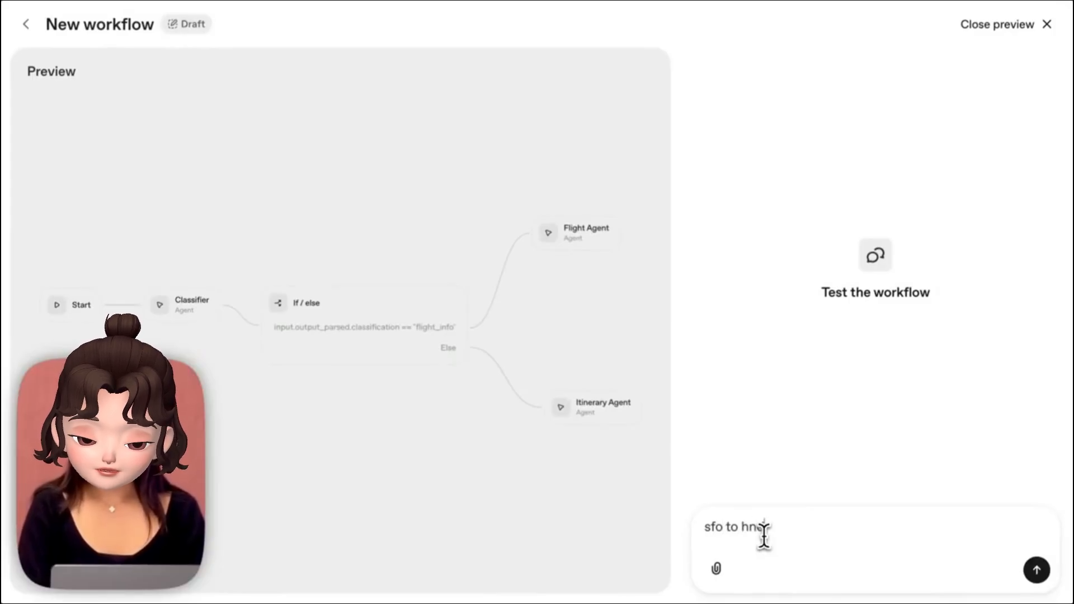
{"action": "type", "text": " oct 7"}
{"action": "key", "text": "Return"}
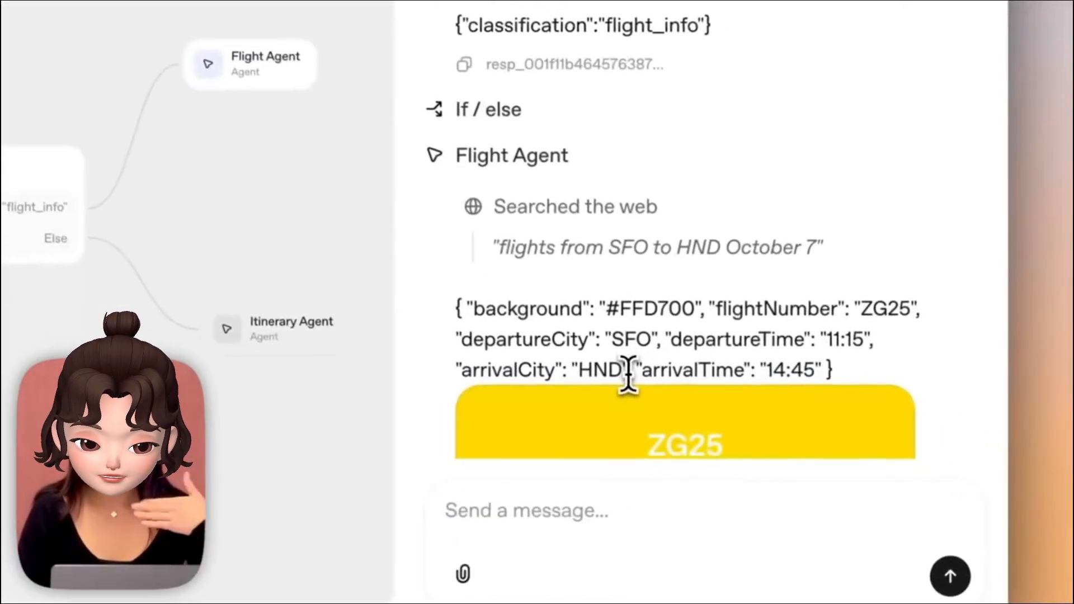
{"action": "scroll", "coordinate": [825, 437], "scroll_direction": "down", "scroll_amount": 2}
{"action": "scroll", "coordinate": [626, 372], "scroll_direction": "down", "scroll_amount": 3}
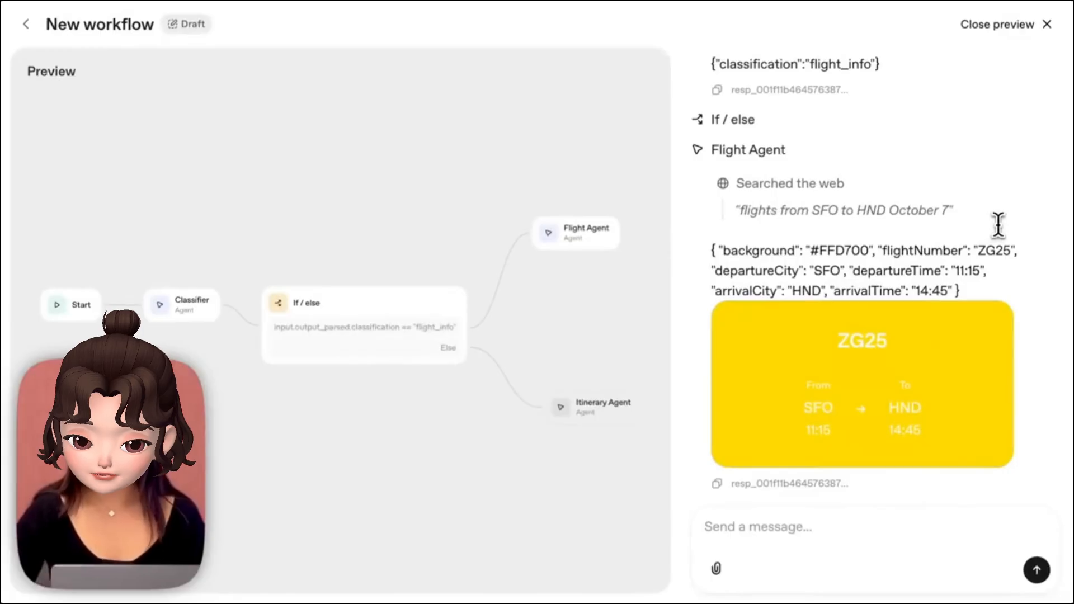
{"action": "left_click", "coordinate": [1045, 25]}
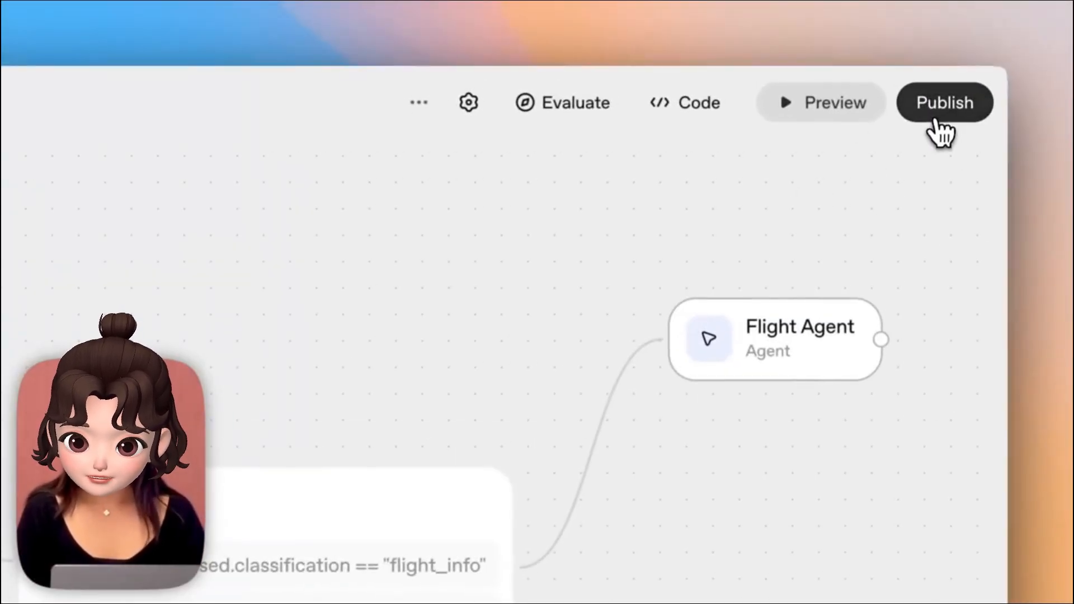
Publish the workflow under the name "Travel agent".
{"action": "left_click", "coordinate": [1028, 26]}
{"action": "triple_click", "coordinate": [97, 575]}
{"action": "type", "text": "T"}
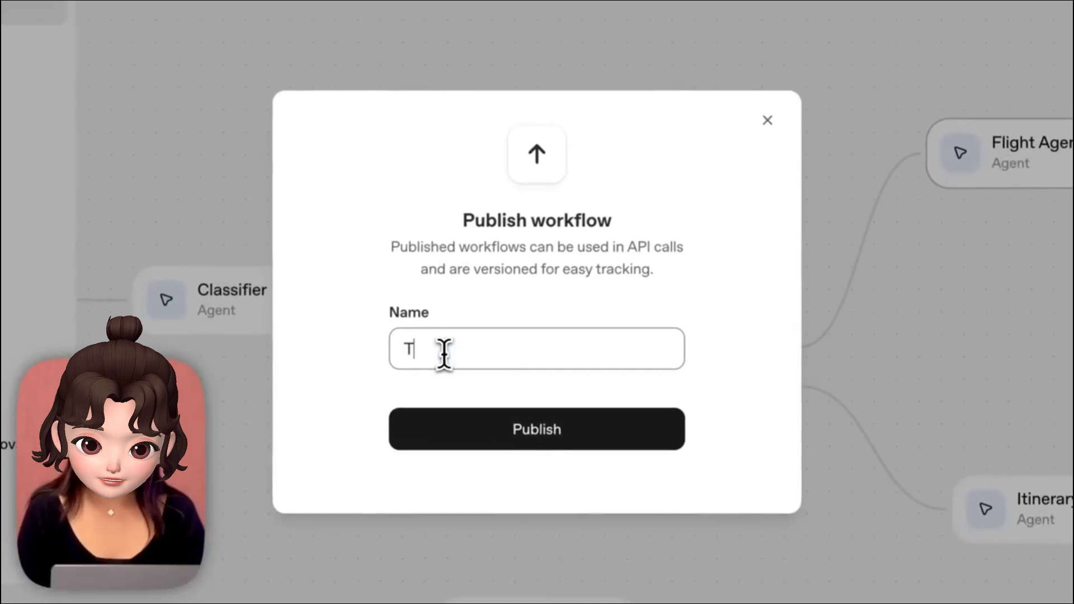
{"action": "type", "text": "ravel agent"}
{"action": "left_click", "coordinate": [503, 442]}
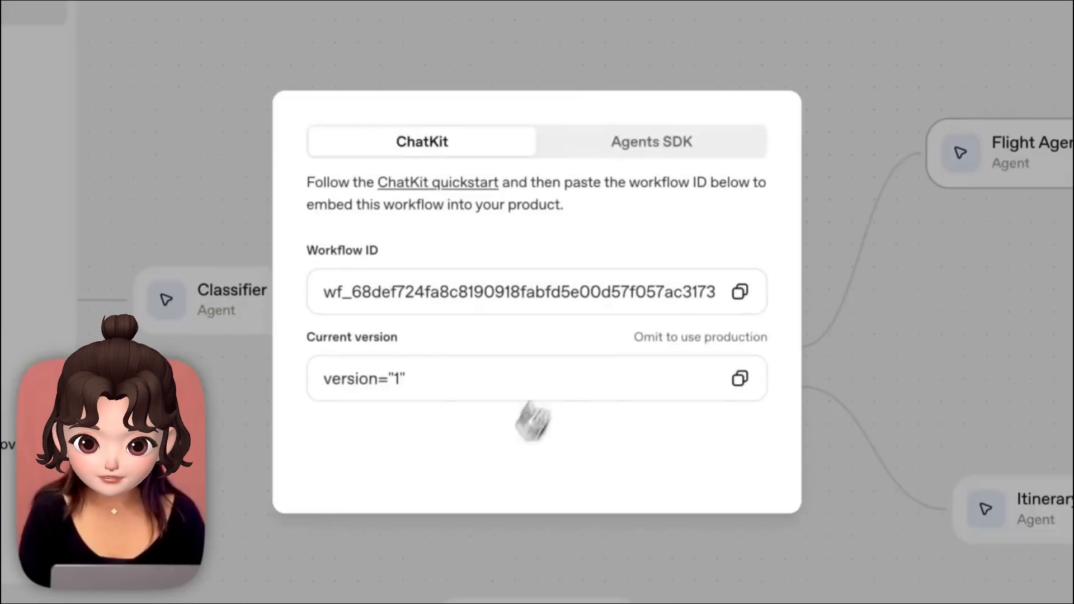
Examine the published workflow's Agents SDK code in TypeScript, and return to the ChatKit embedding details.
{"action": "left_click", "coordinate": [691, 154]}
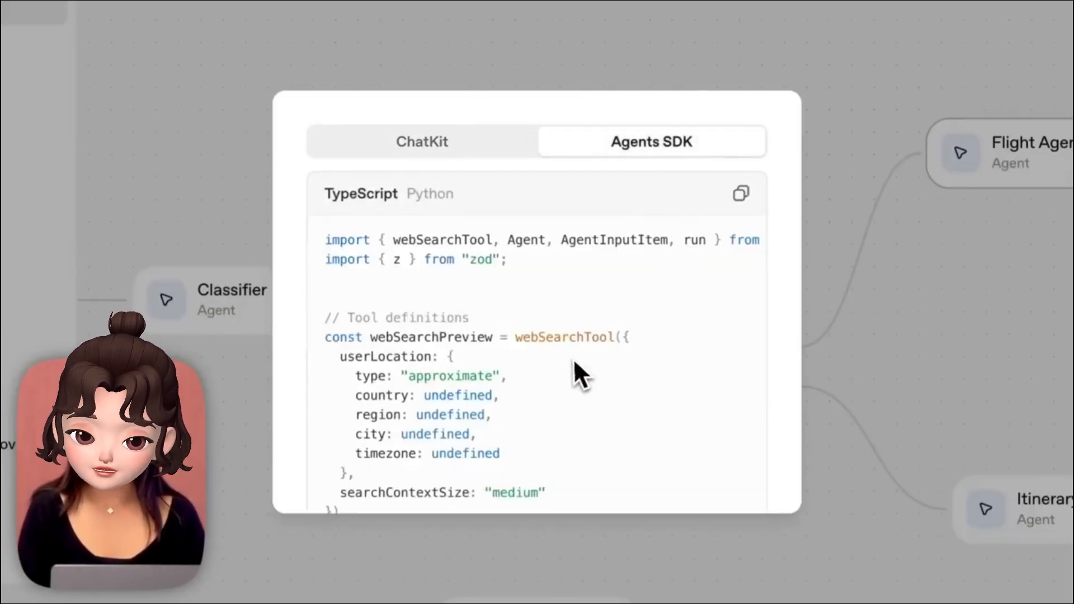
{"action": "scroll", "coordinate": [572, 360], "scroll_direction": "down", "scroll_amount": 5}
{"action": "scroll", "coordinate": [573, 363], "scroll_direction": "down", "scroll_amount": 15}
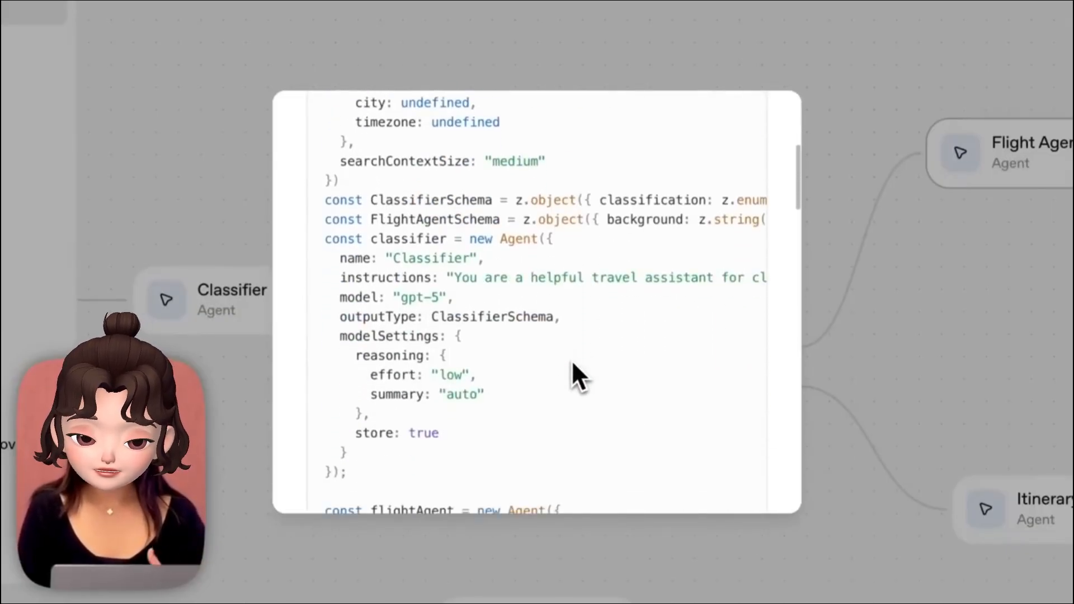
{"action": "scroll", "coordinate": [572, 360], "scroll_direction": "down", "scroll_amount": 15}
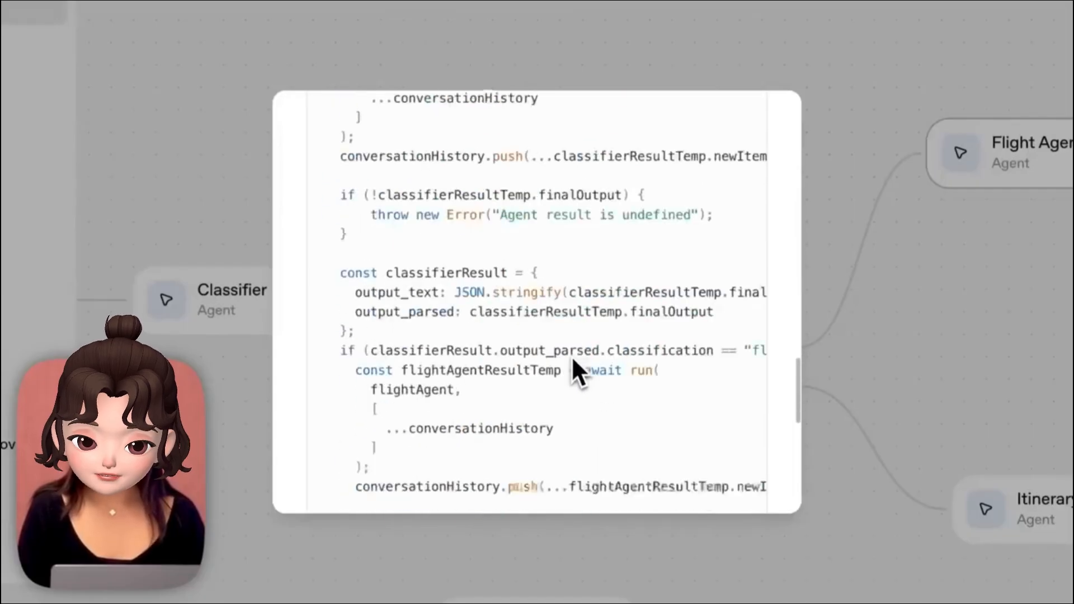
{"action": "scroll", "coordinate": [571, 356], "scroll_direction": "up", "scroll_amount": 20}
{"action": "scroll", "coordinate": [572, 364], "scroll_direction": "up", "scroll_amount": 15}
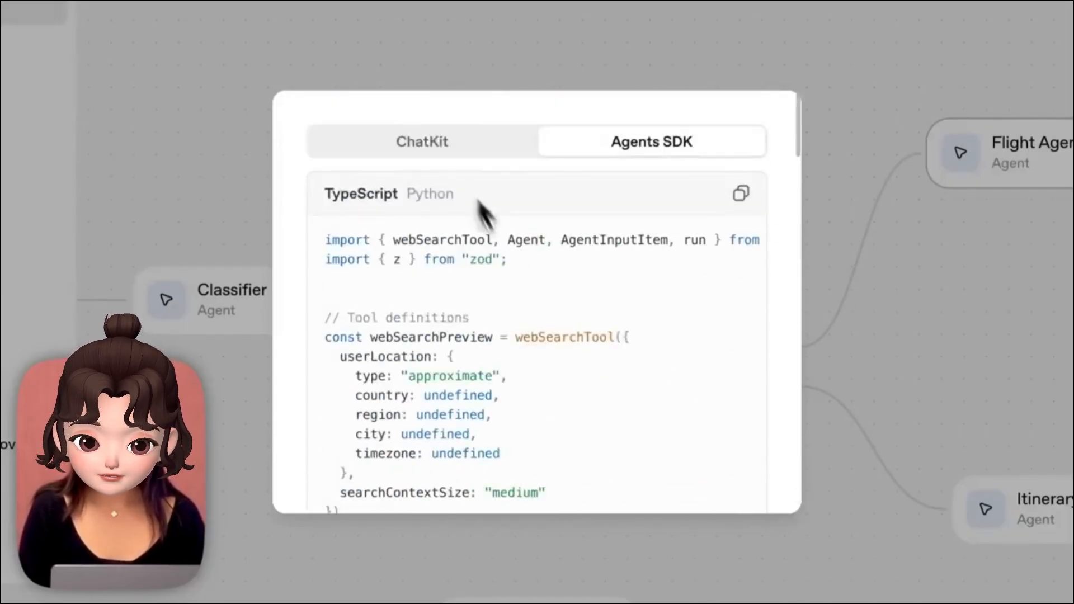
{"action": "left_click", "coordinate": [444, 147]}
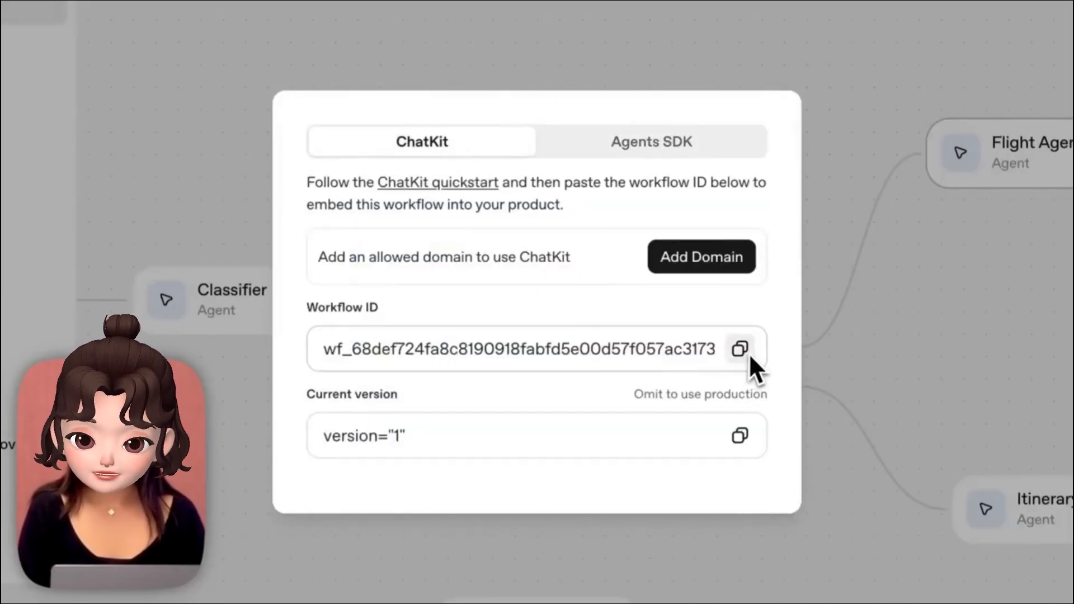